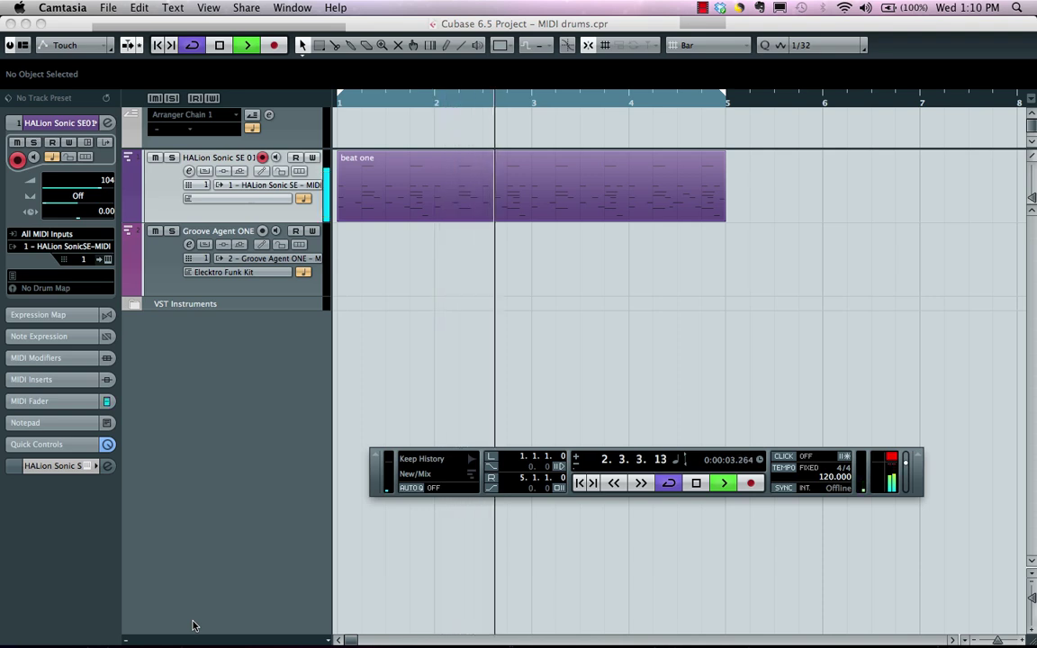
Step: Stop playback of the looping 'beat one' drum part partway into bar 3
key("space")
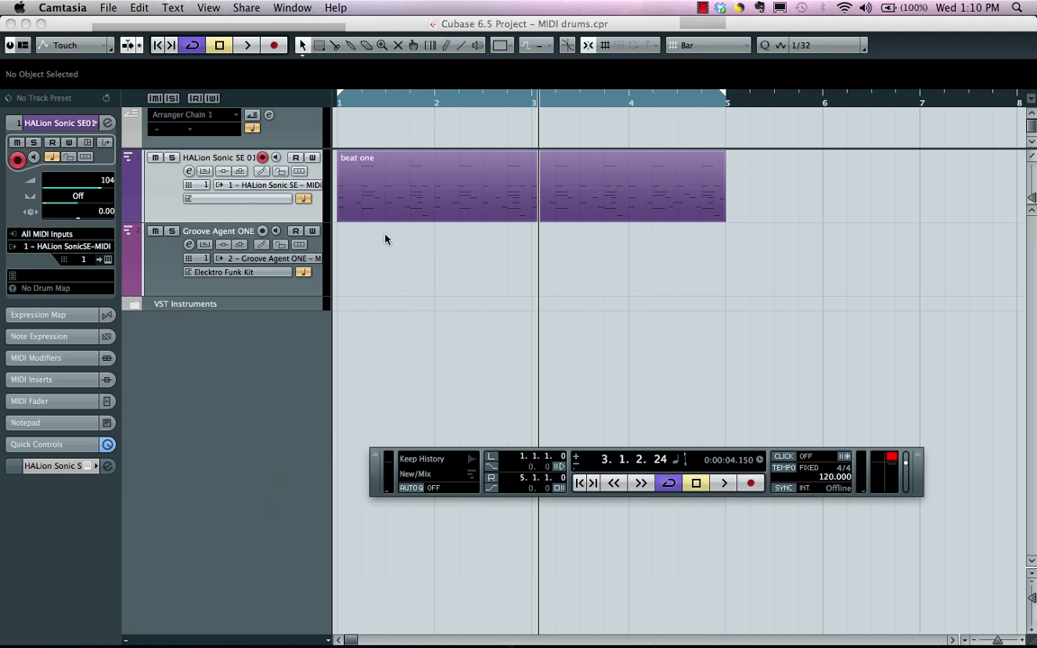
left_click(504, 195)
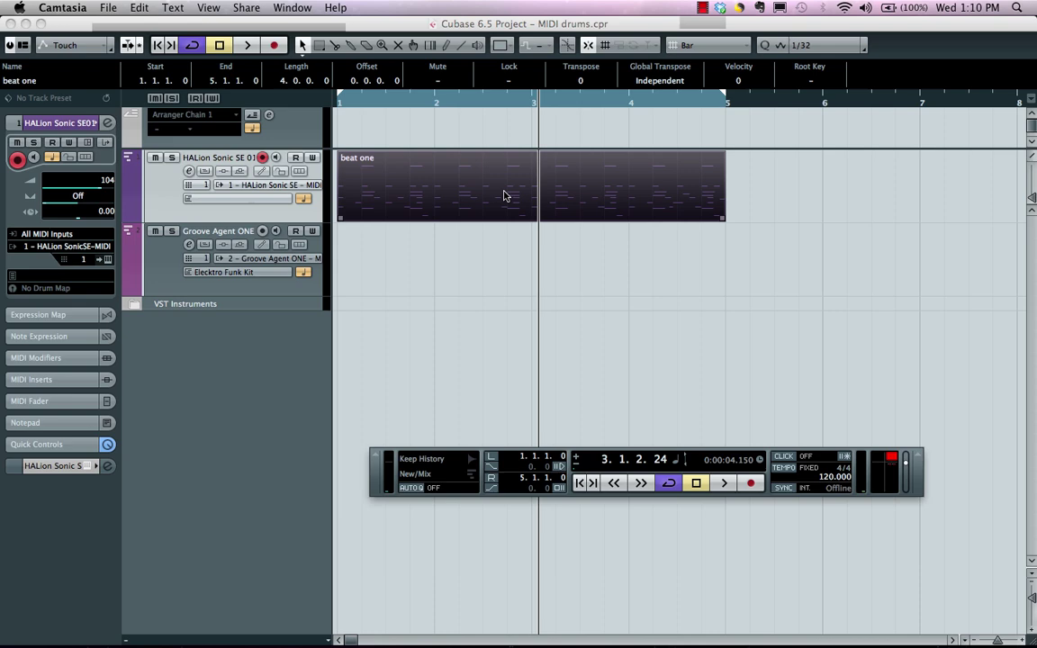
left_click(251, 9)
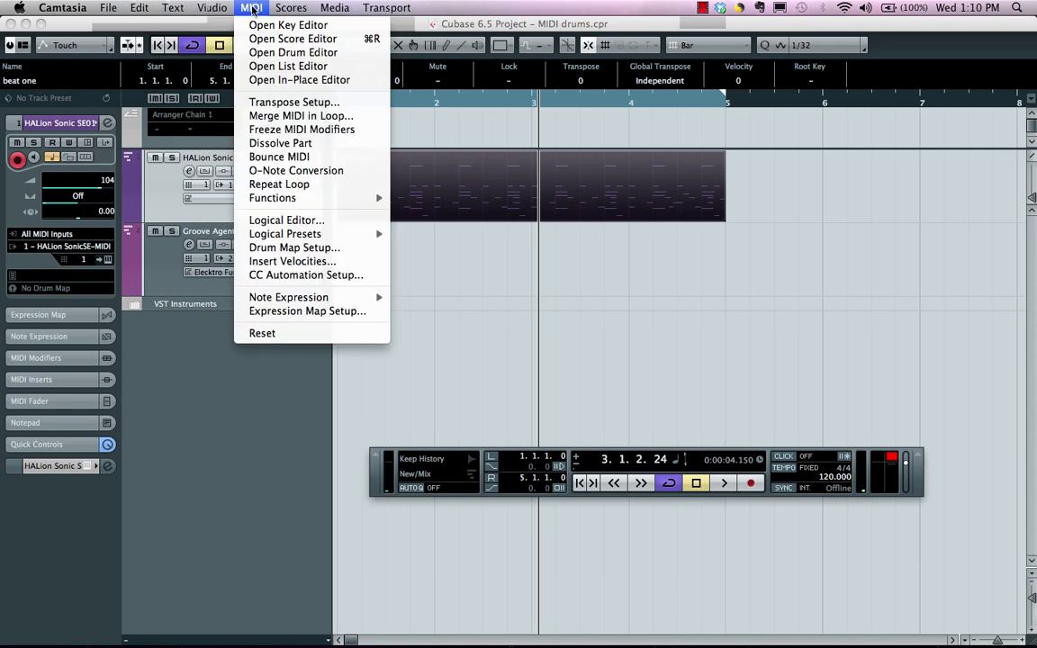
left_click(276, 67)
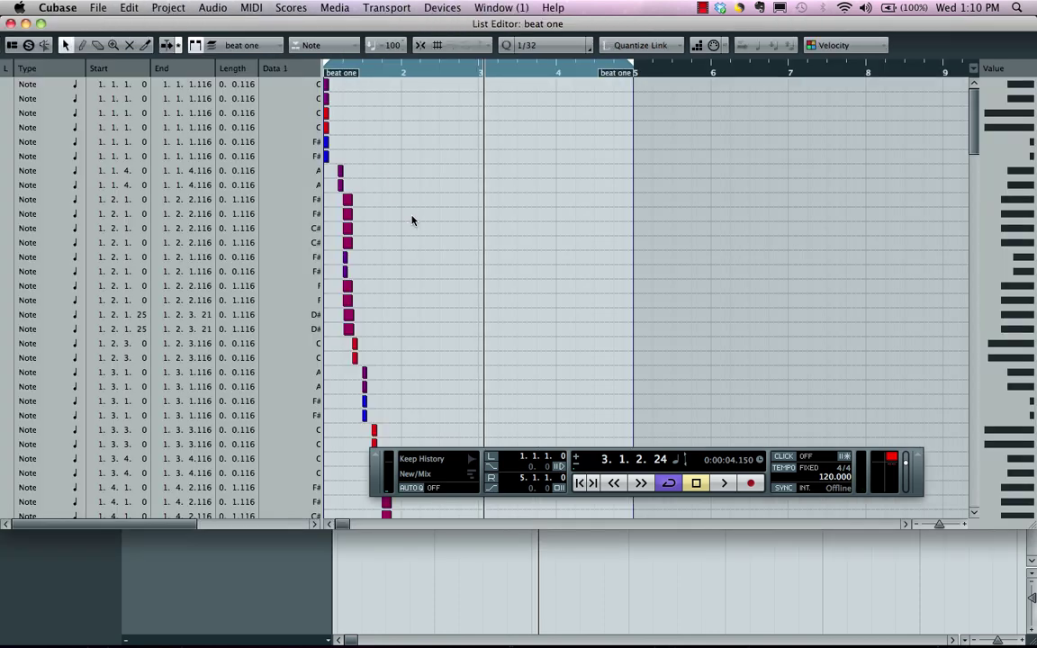
scroll(412, 220, "down", 15)
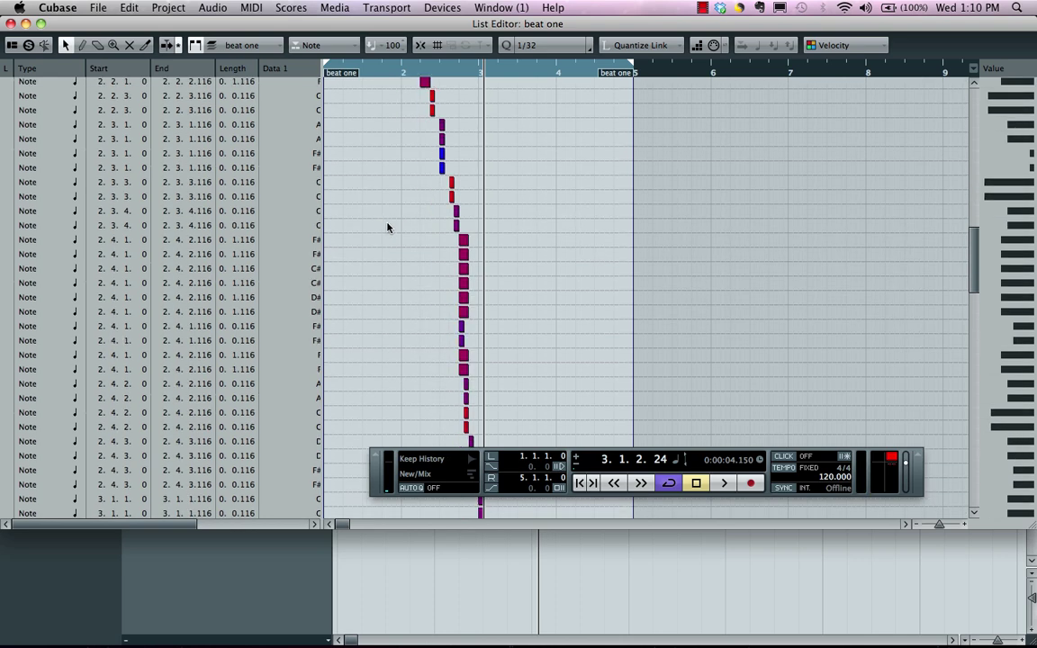
left_click(11, 22)
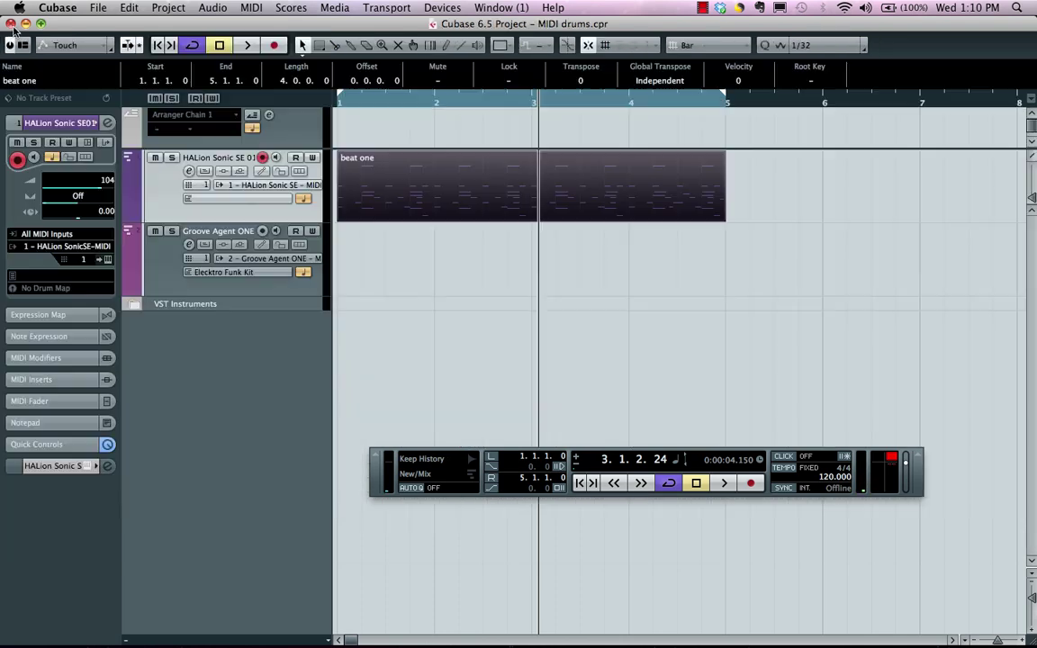
double_click(462, 197)
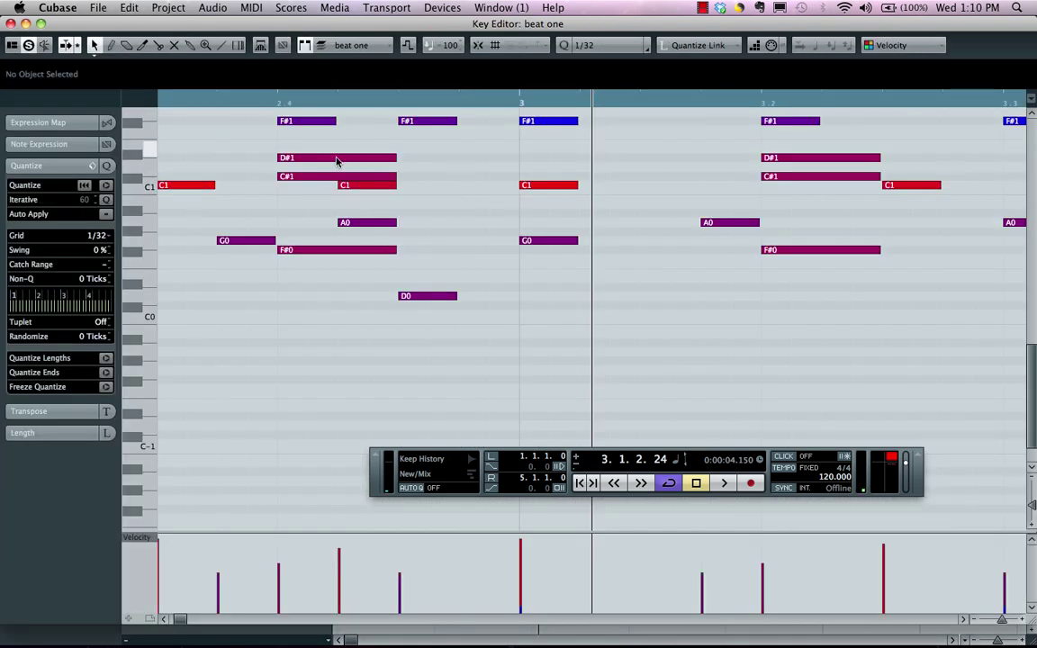
scroll(356, 251, "up", 5)
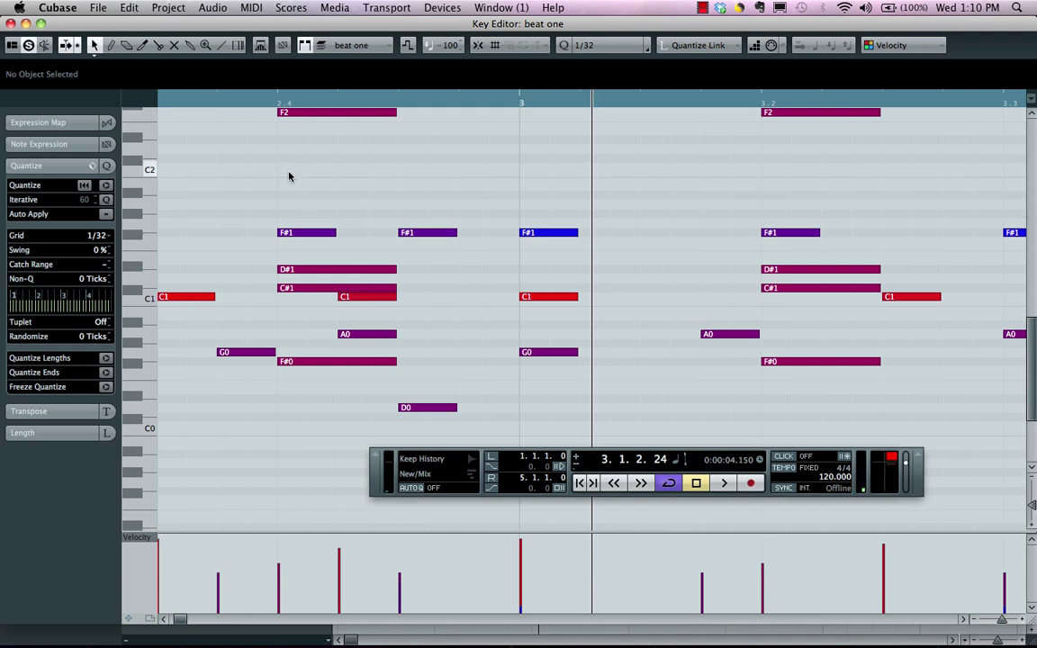
scroll(289, 171, "up", 1)
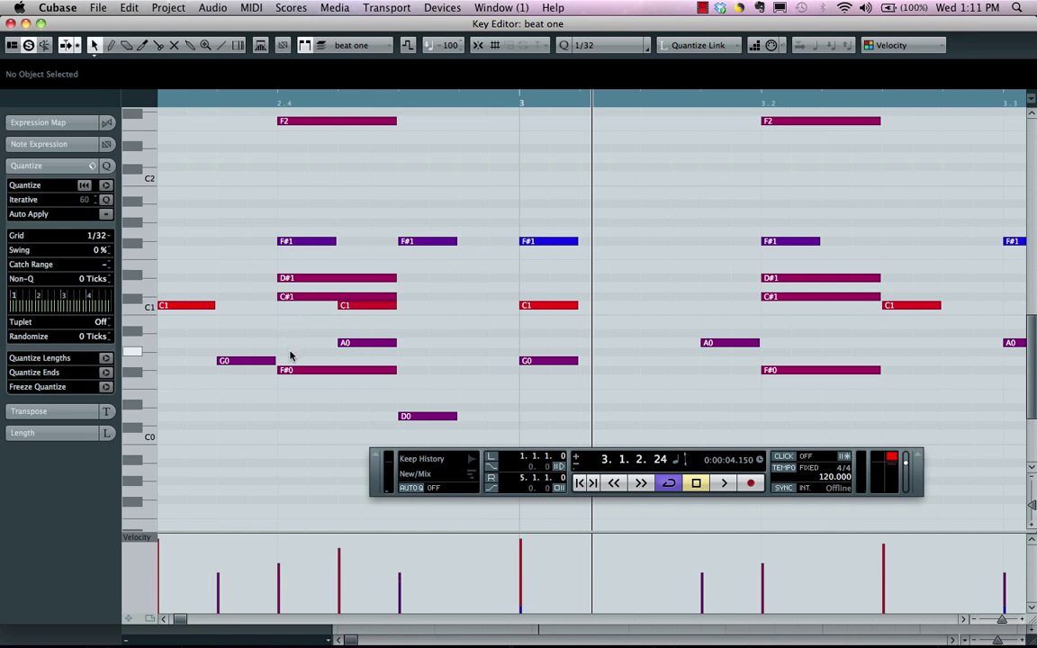
left_click(10, 24)
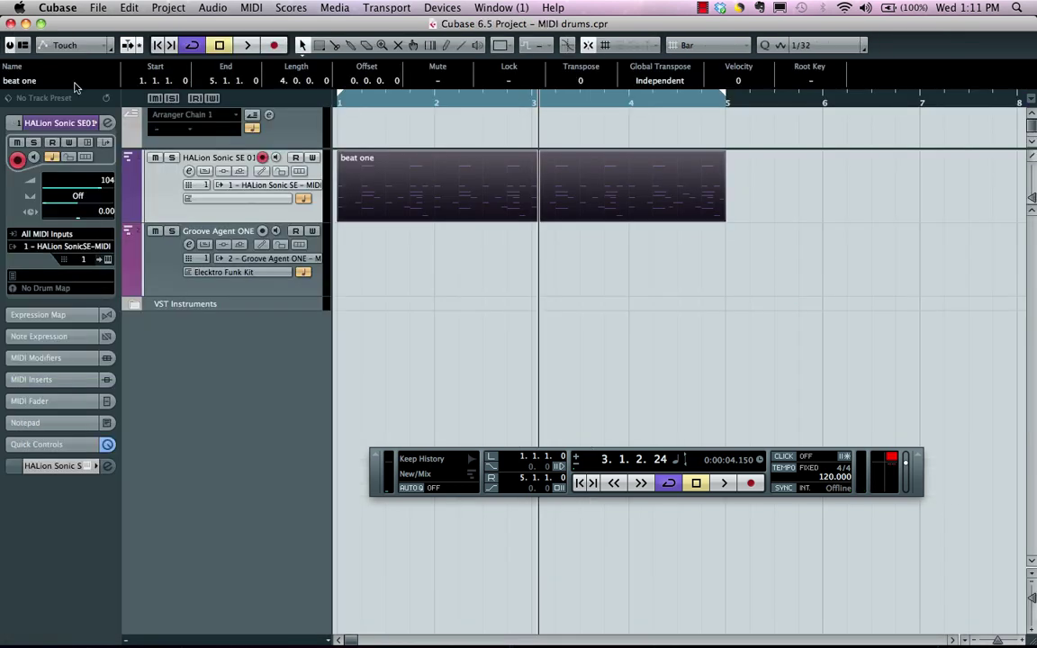
Step: Open the 'beat one' part in the Drum Editor with Acoustic Feedback enabled
left_click(250, 8)
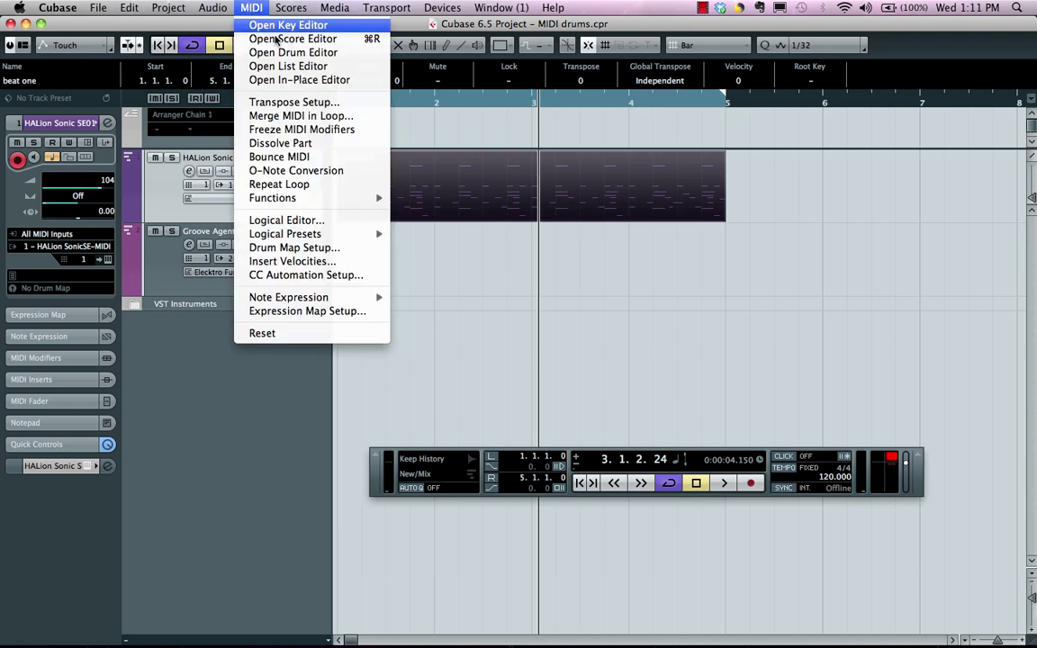
left_click(285, 52)
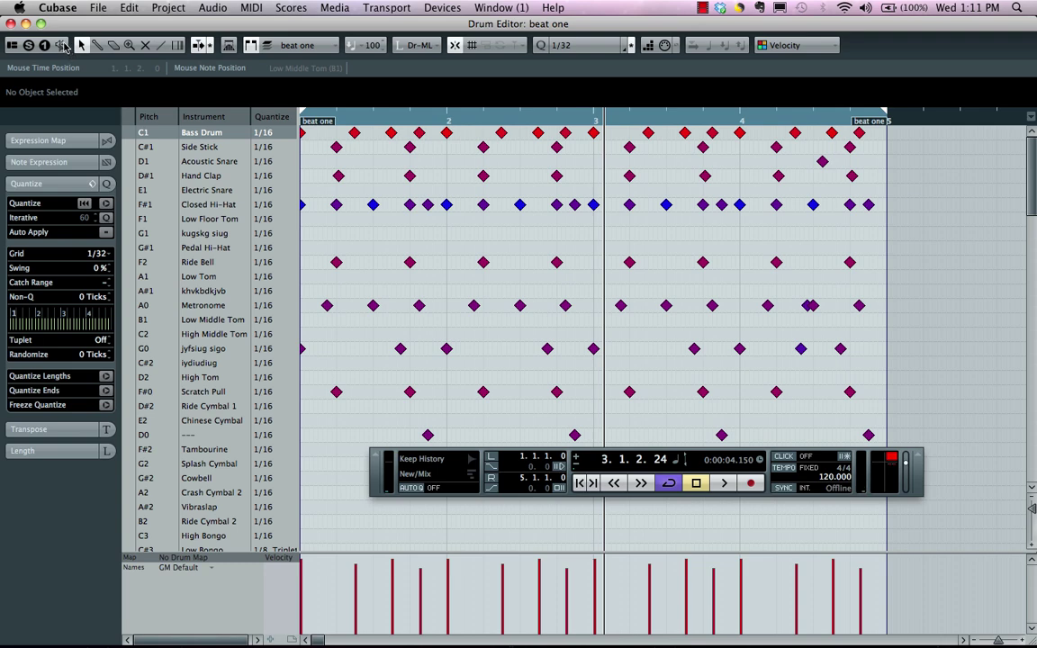
left_click(61, 45)
Step: Audition the drum lanes by stepping down to Ride Bell and back to G1
key("Down")
key("Down")
key("Down")
key("Down")
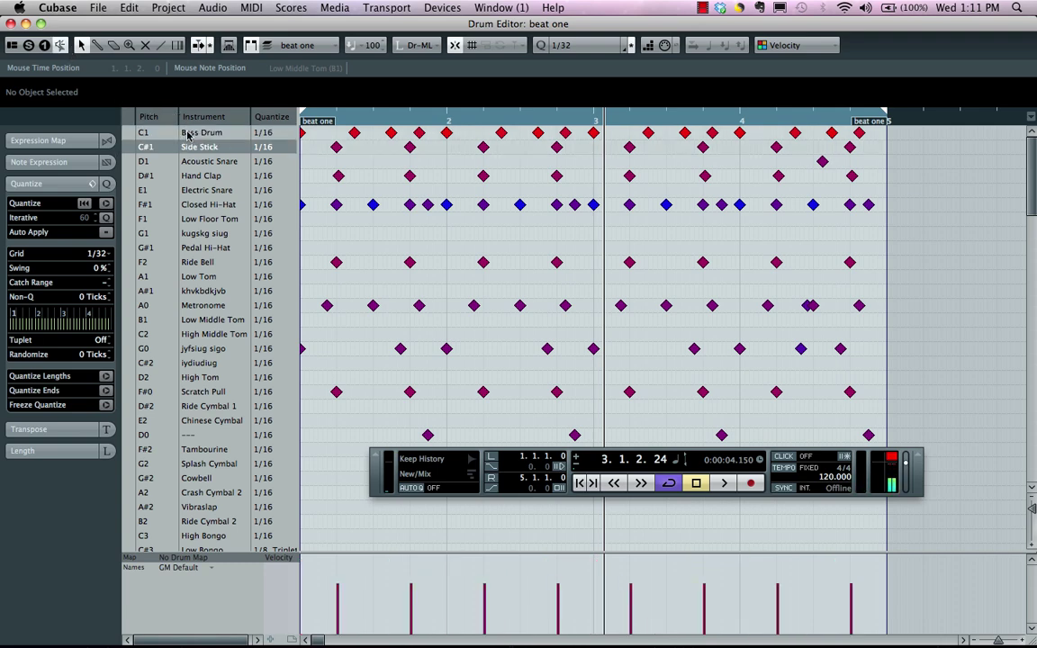
key("Down")
key("Down")
key("Down")
key("Down")
key("Down")
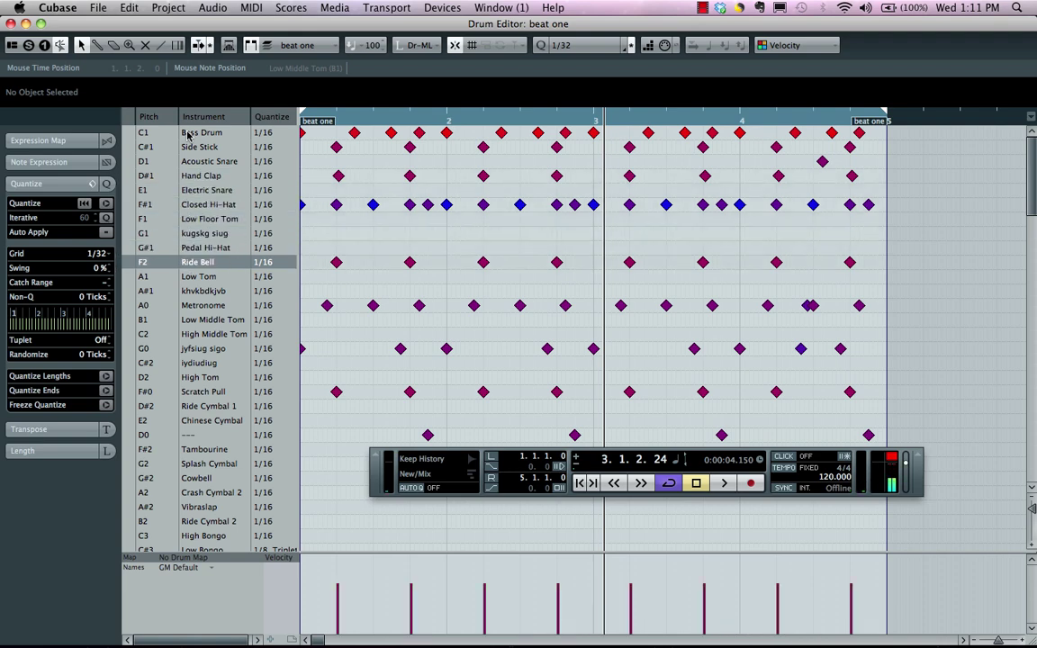
key("Up")
key("Up")
key("Up")
key("Down")
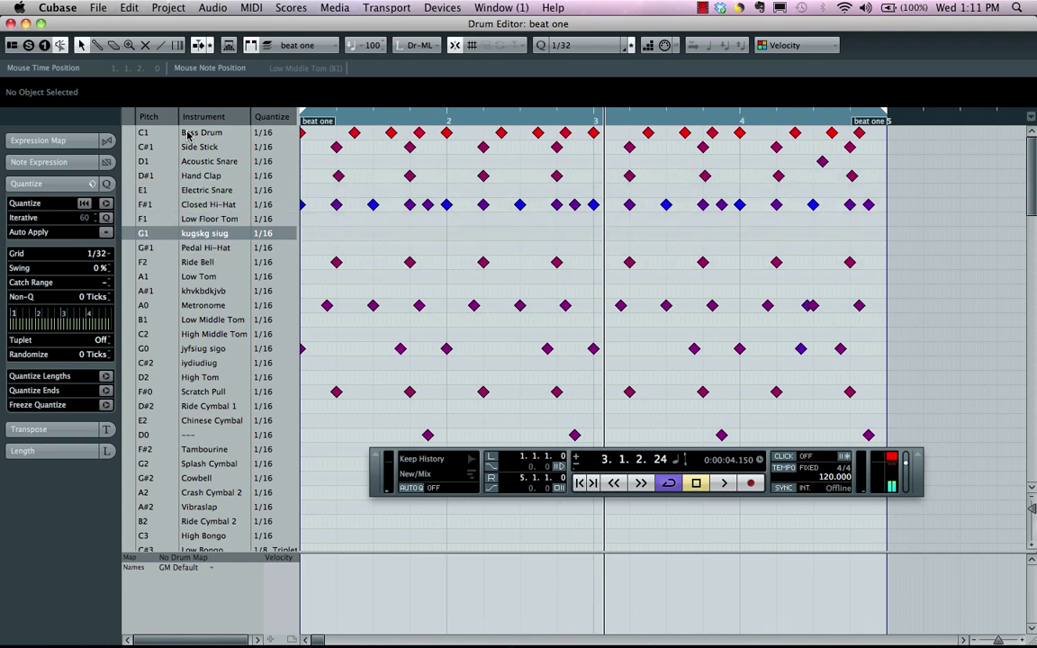
Step: Rename the G1 drum lane to 'k'
double_click(235, 234)
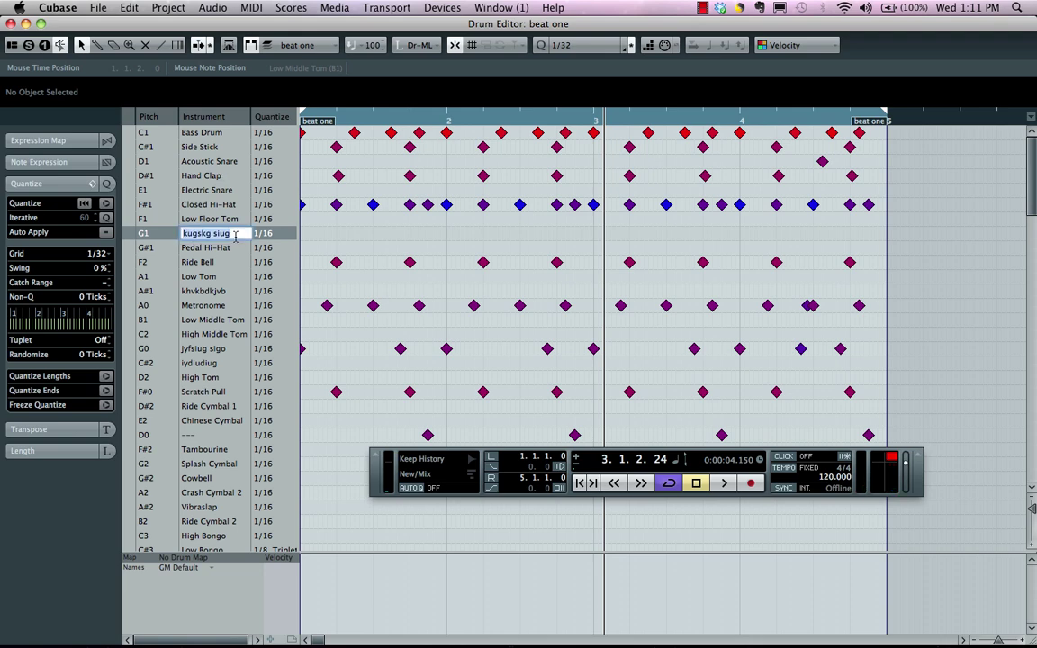
type("k")
key("Return")
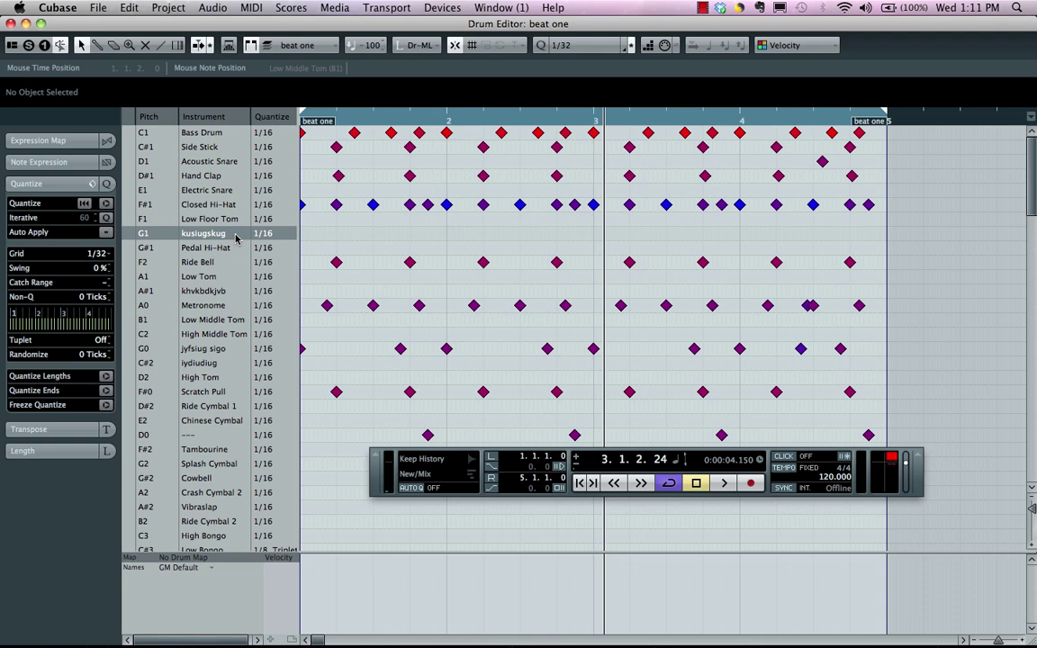
Step: Move the renamed G1 lane down between Cowbell and Crash Cymbal 2
scroll(236, 238, "down", 2)
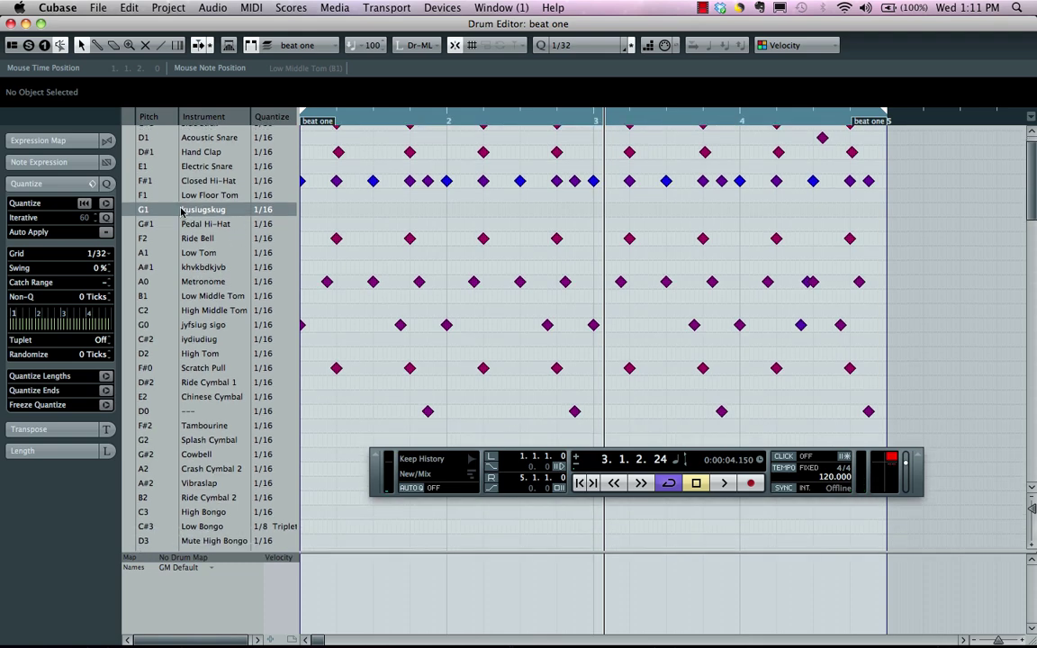
double_click(196, 211)
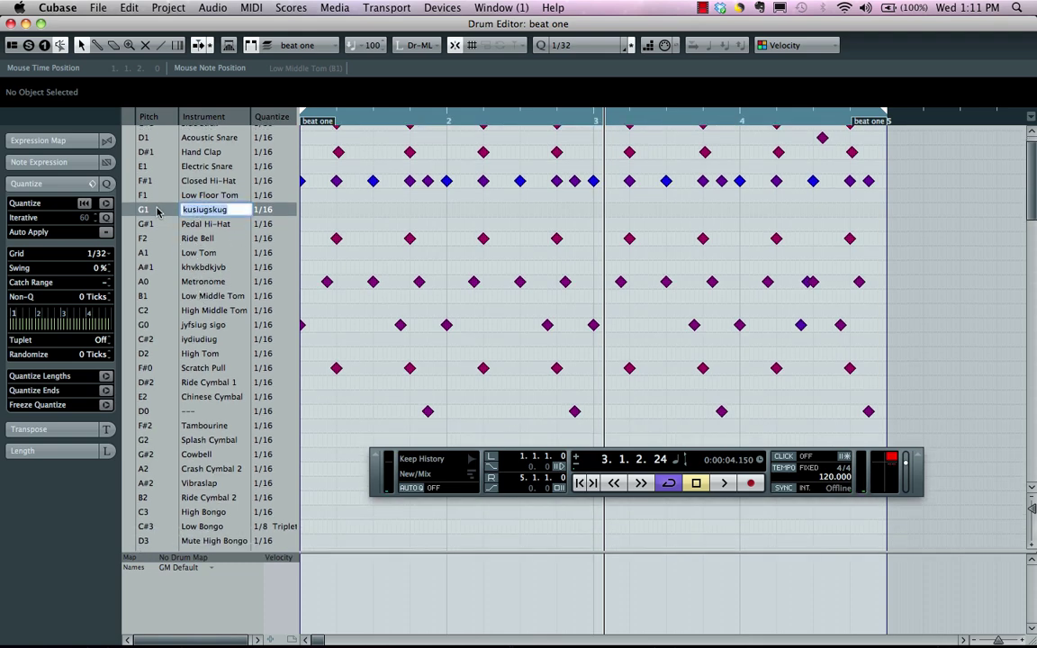
left_click_drag(158, 211, 185, 452)
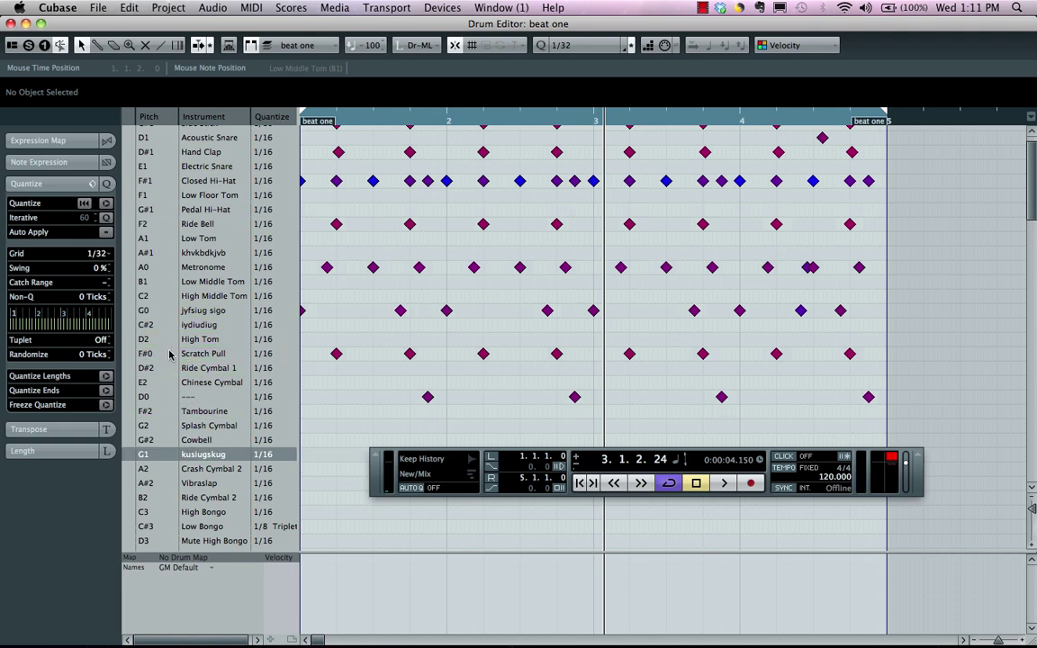
scroll(169, 353, "up", 1)
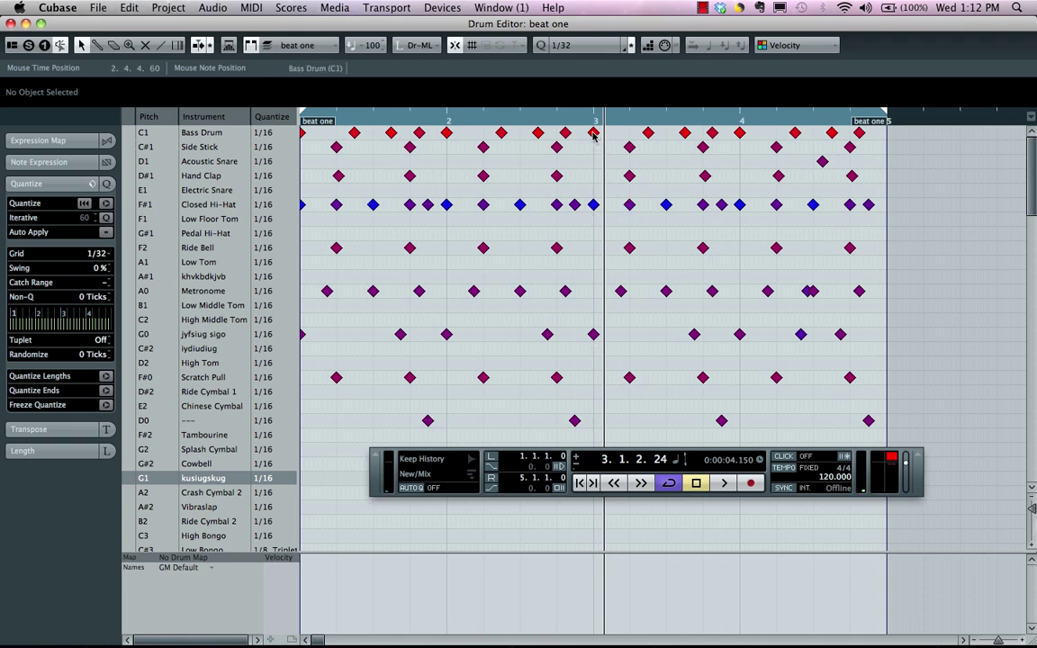
Step: Zoom the drum grid in horizontally around bar 3, leaving note colours on Velocity
mouse_move(589, 120)
left_mouse_down()
mouse_move(587, 135)
mouse_move(590, 120)
left_mouse_up()
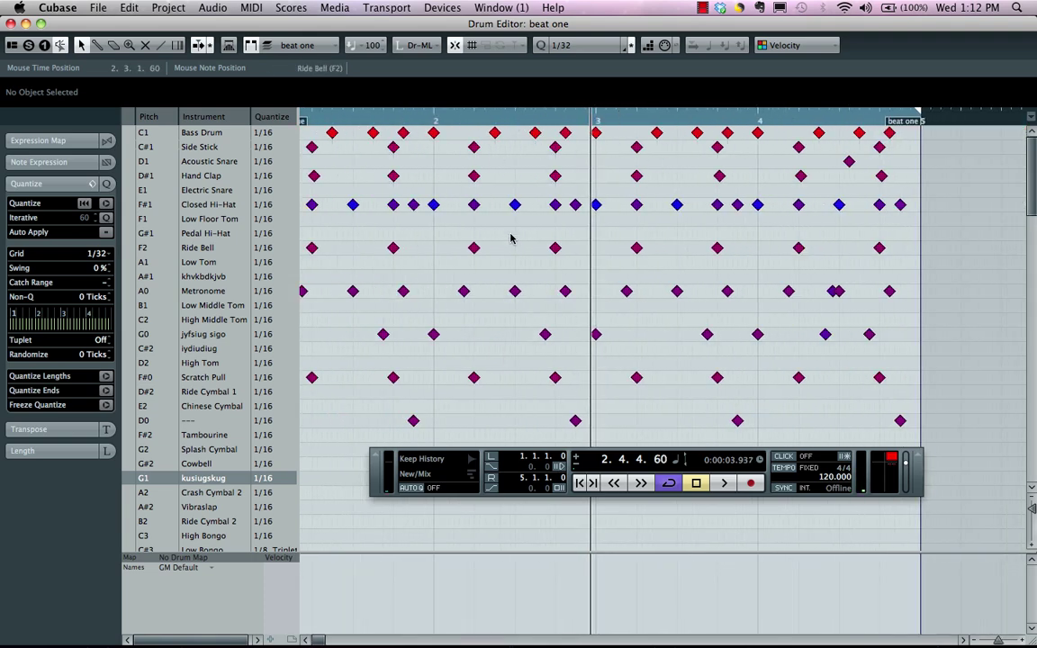
left_click(837, 45)
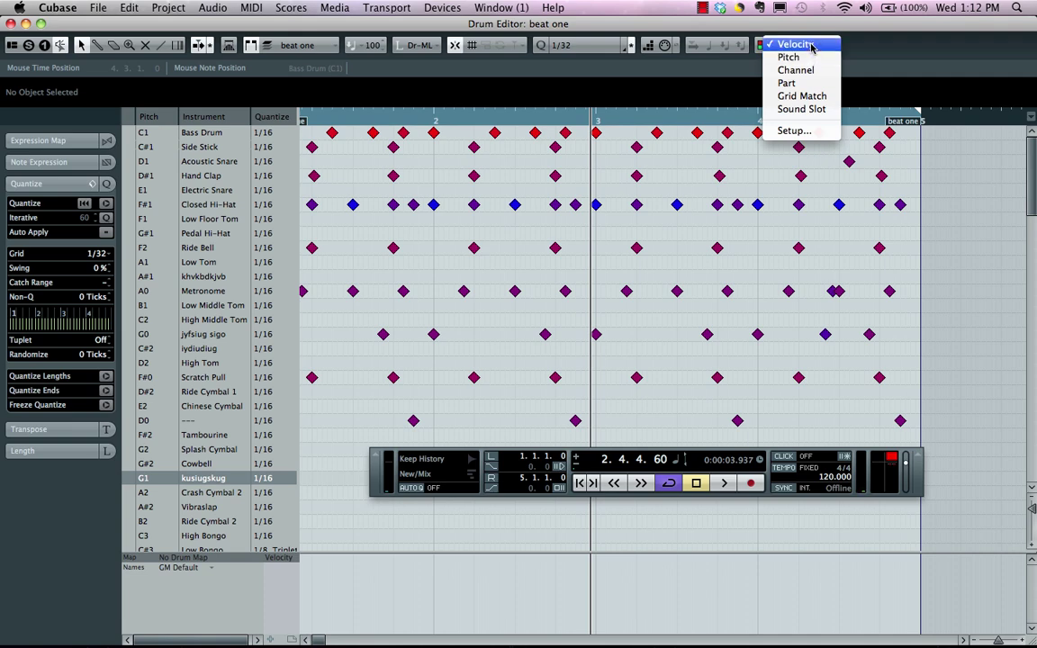
left_click(812, 45)
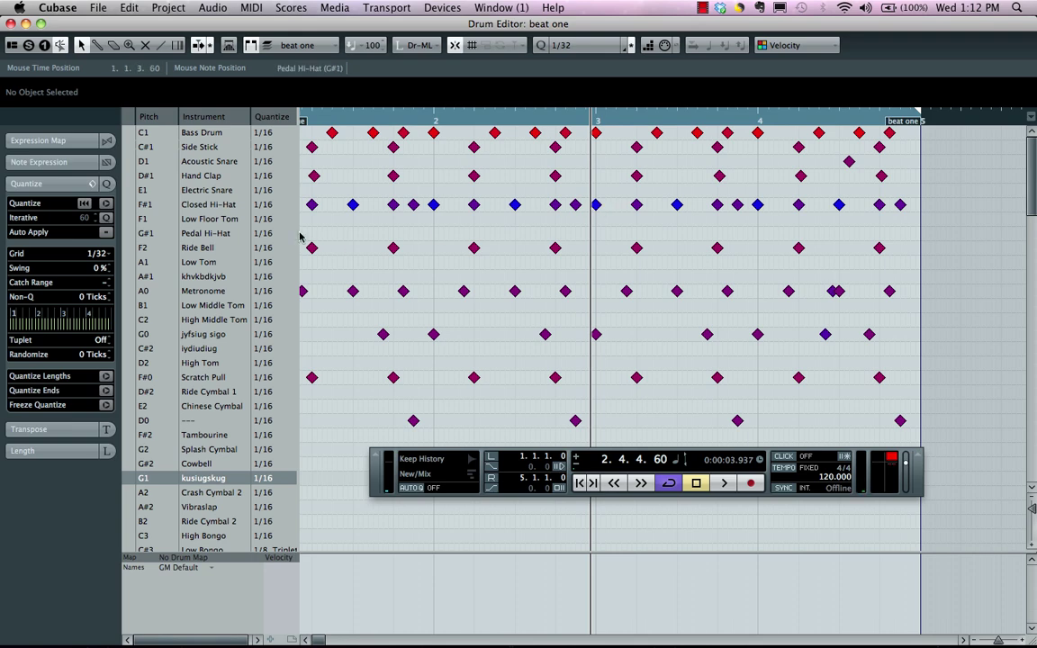
Step: Select the Closed Hi-Hat lane, moving past Bass Drum
key("Up")
key("Up")
key("Up")
key("Up")
key("Up")
key("Up")
key("Up")
key("Up")
key("Up")
key("Up")
key("Up")
key("Up")
key("Up")
key("Up")
key("Up")
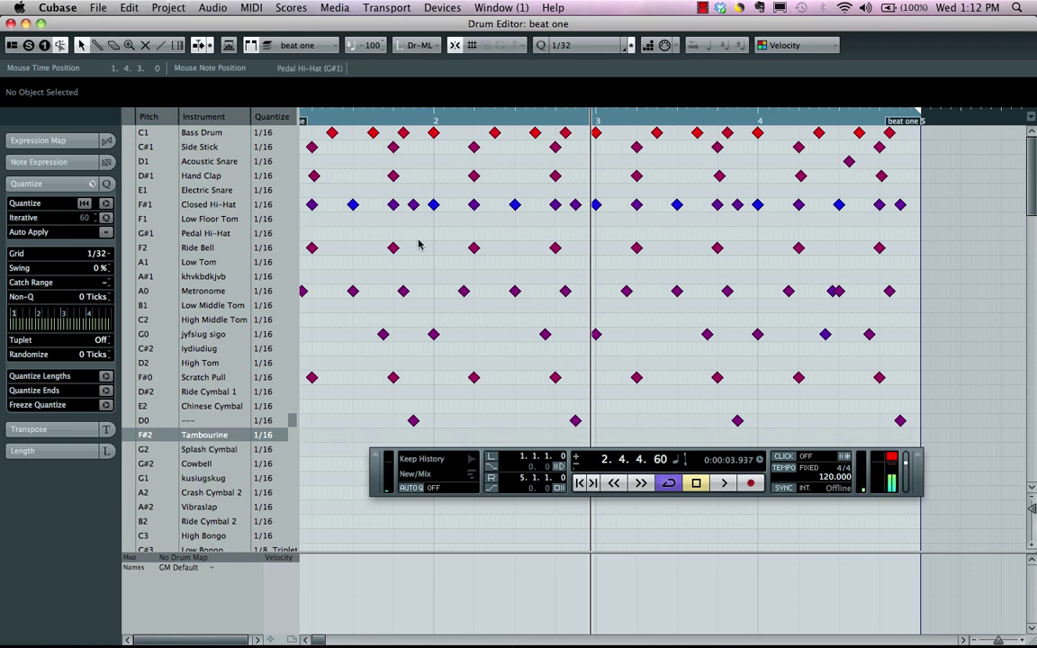
key("Up")
key("Up")
key("Up")
key("Up")
key("Up")
key("Up")
key("Up")
key("Up")
key("Up")
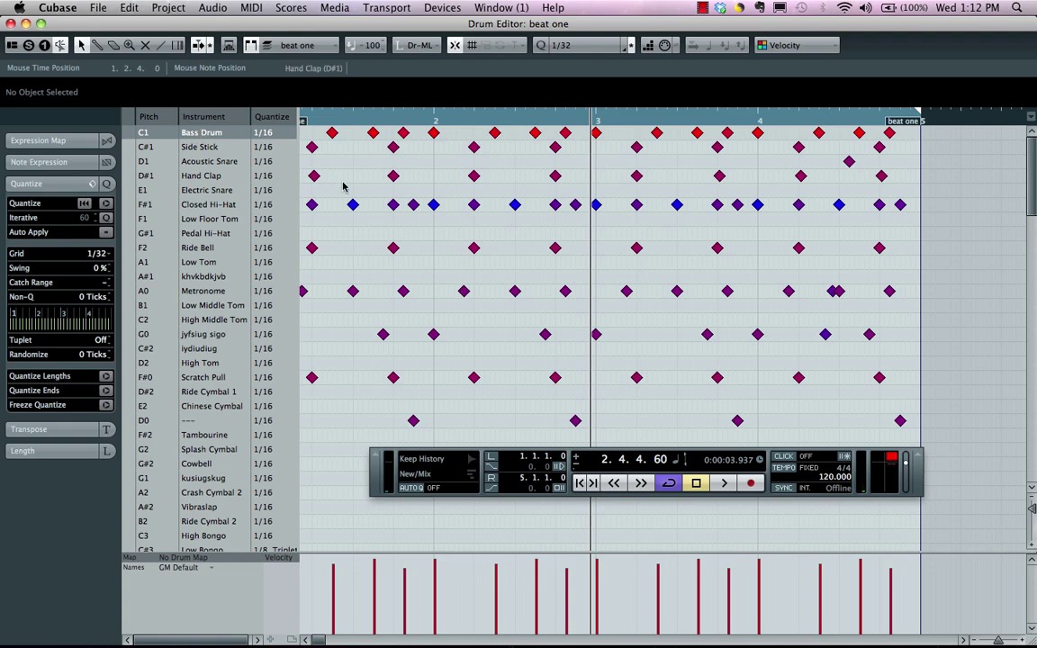
key("Down")
key("Down")
key("Down")
key("Down")
key("Down")
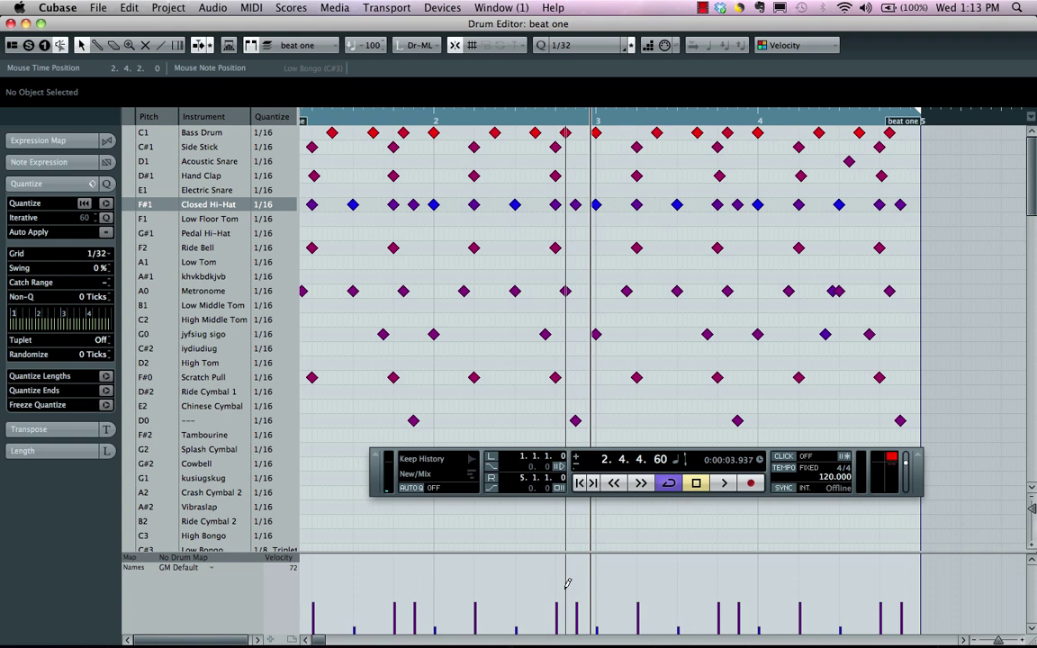
Step: Vary the hi-hat velocities and set the selected Closed Hi-Hat notes to velocity 40
mouse_move(576, 590)
left_mouse_down()
mouse_move(757, 584)
mouse_move(509, 580)
mouse_move(624, 603)
mouse_move(745, 597)
left_mouse_up()
mouse_move(509, 570)
left_mouse_down()
mouse_move(472, 577)
mouse_move(477, 595)
mouse_move(624, 581)
mouse_move(734, 603)
mouse_move(800, 596)
left_mouse_up()
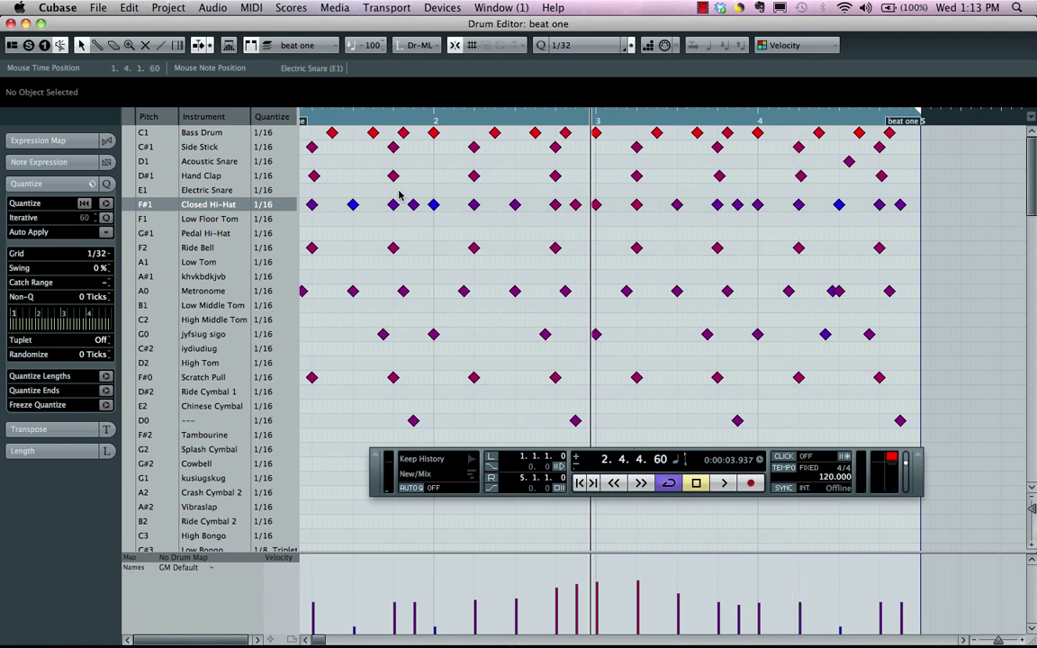
left_click_drag(358, 186, 743, 218)
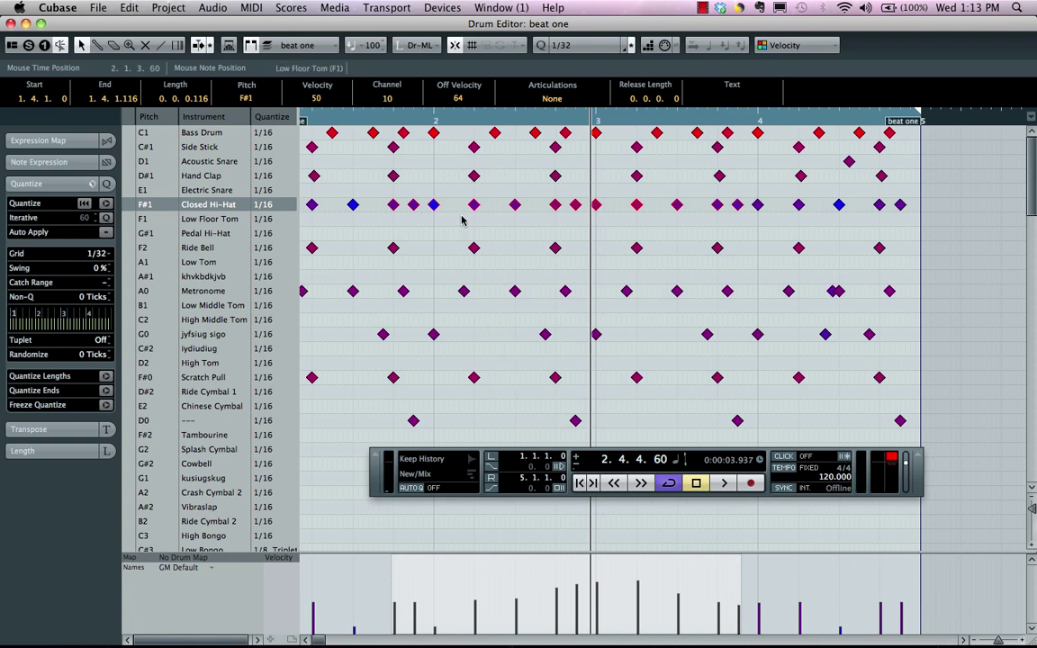
left_click_drag(476, 208, 416, 198)
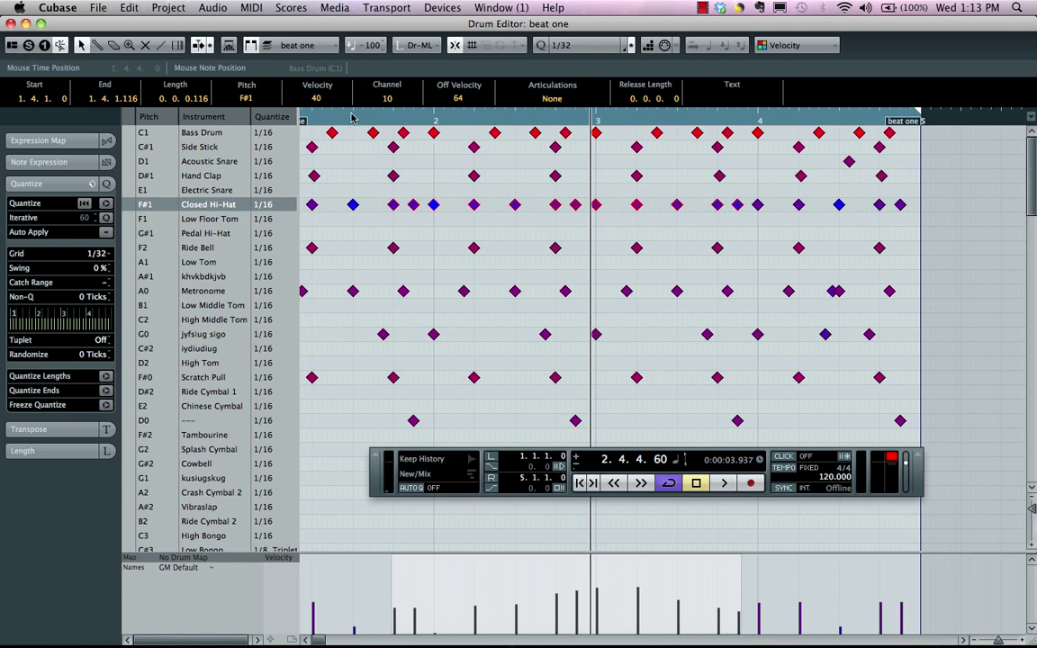
Step: Raise the selected Closed Hi-Hat notes' velocity from 40 to 87 in the info line
left_click(11, 49)
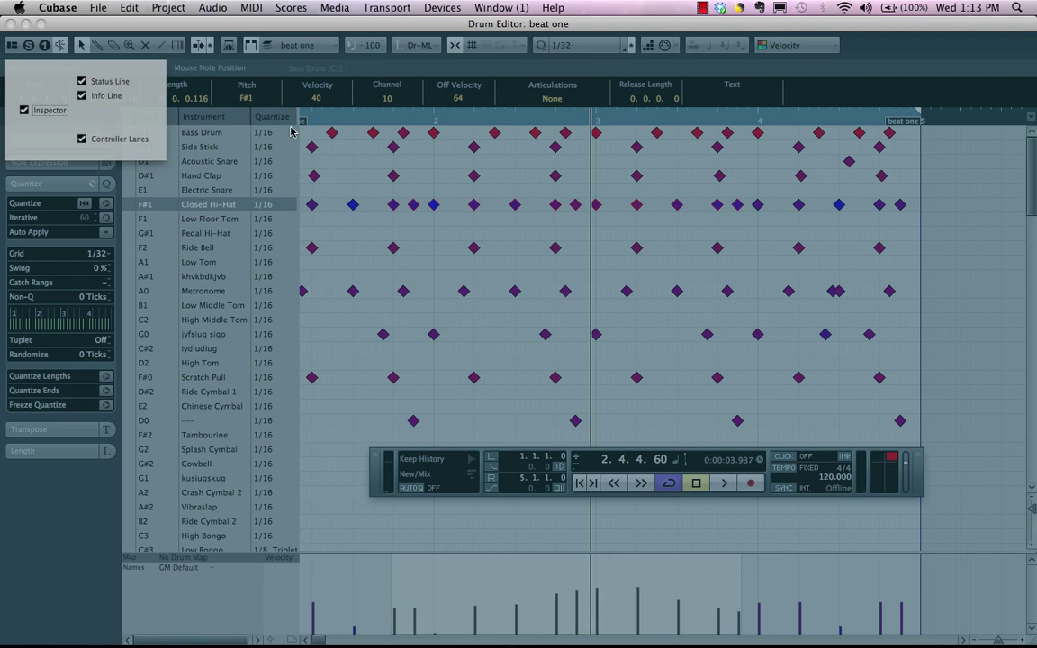
left_click(357, 196)
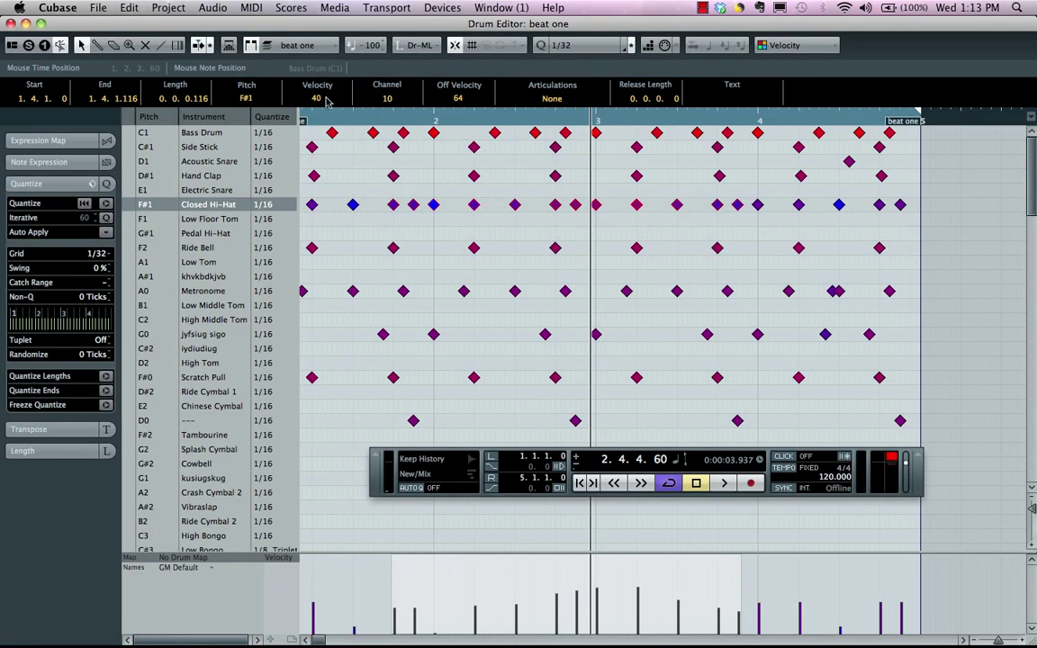
left_click_drag(320, 98, 324, 63)
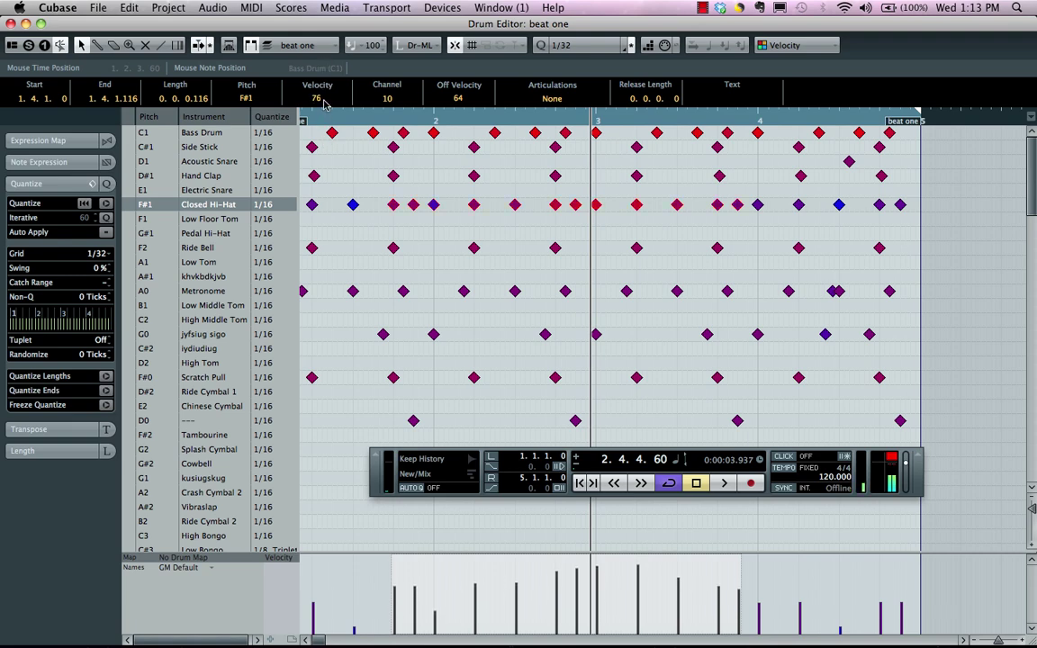
mouse_move(324, 105)
left_mouse_down()
mouse_move(297, 175)
mouse_move(294, 119)
mouse_move(326, 111)
mouse_move(321, 101)
left_mouse_up()
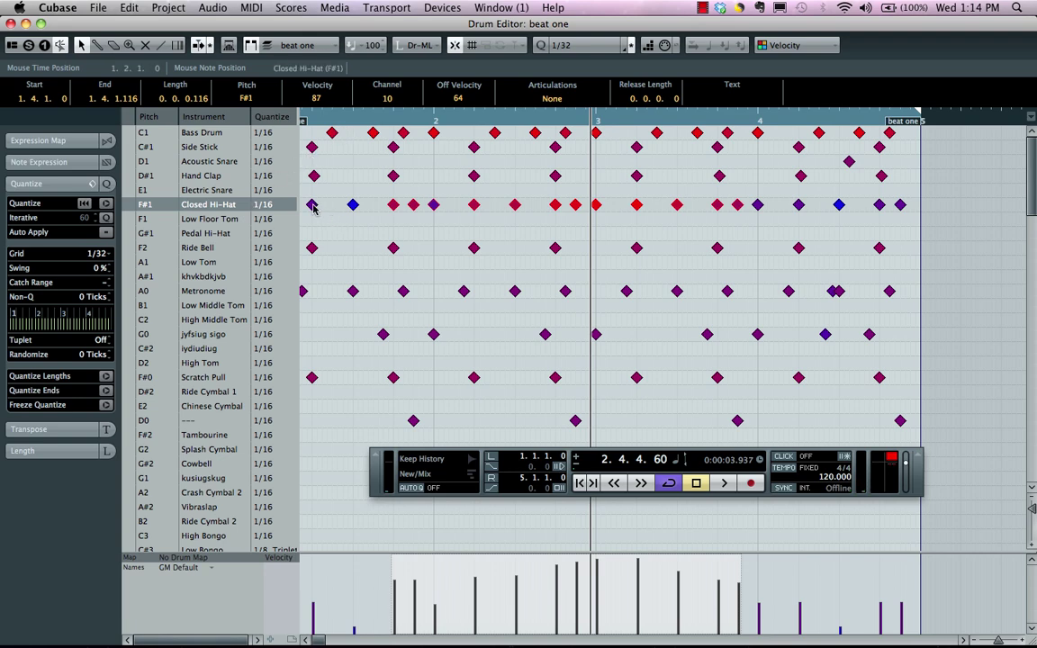
Step: Set the quantize grid to 1/4, test-quantize the hi-hats, then undo to keep their positions
left_click(312, 205)
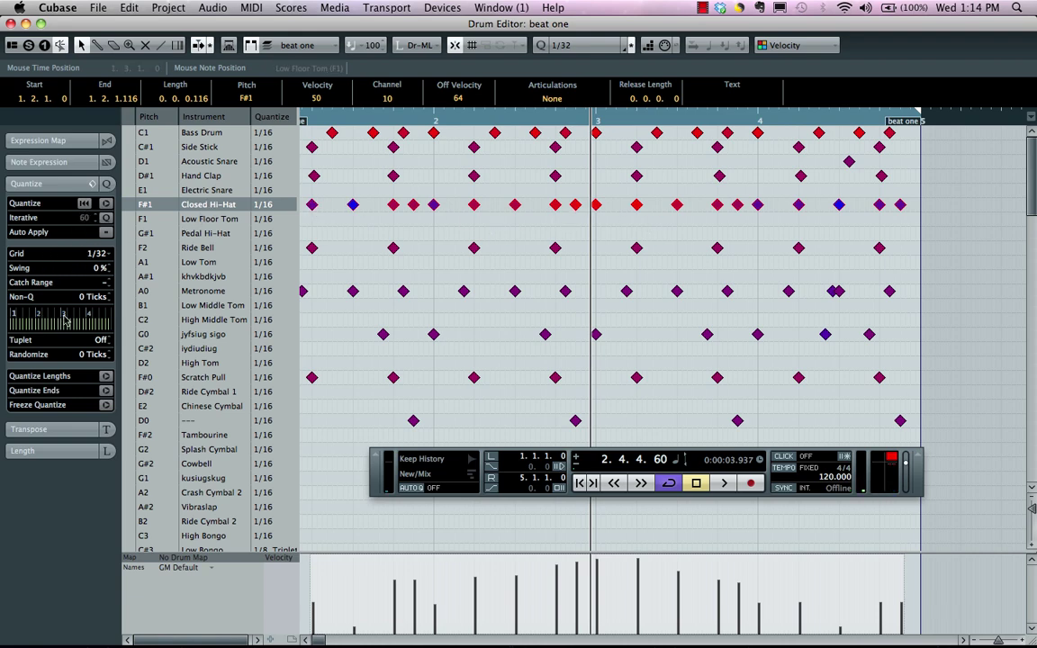
left_click(97, 254)
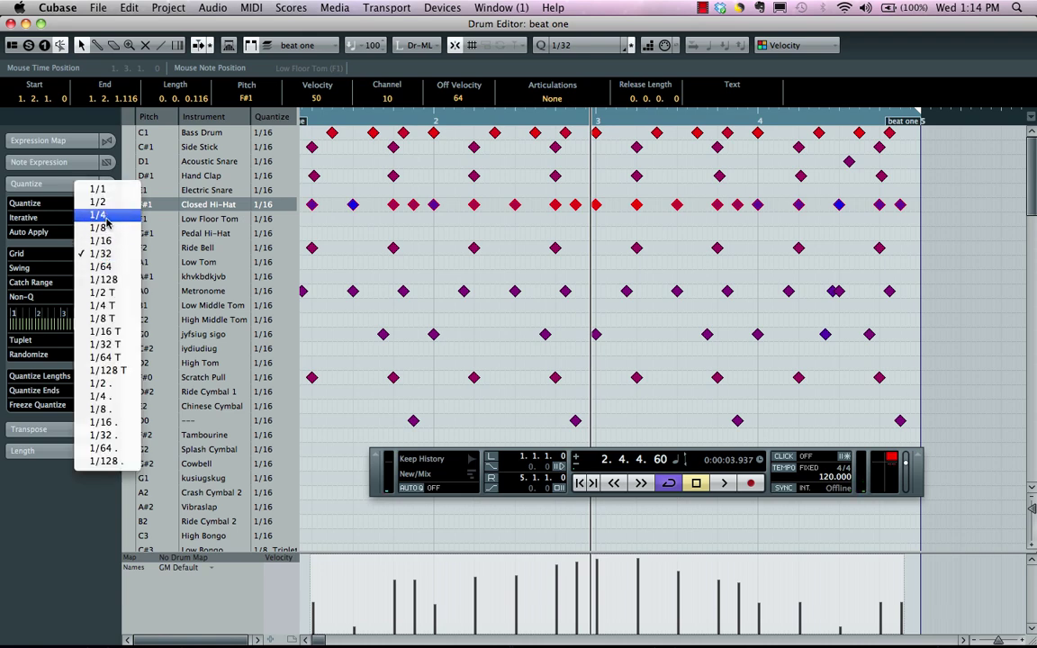
key("Escape")
scroll(106, 246, "up", 3)
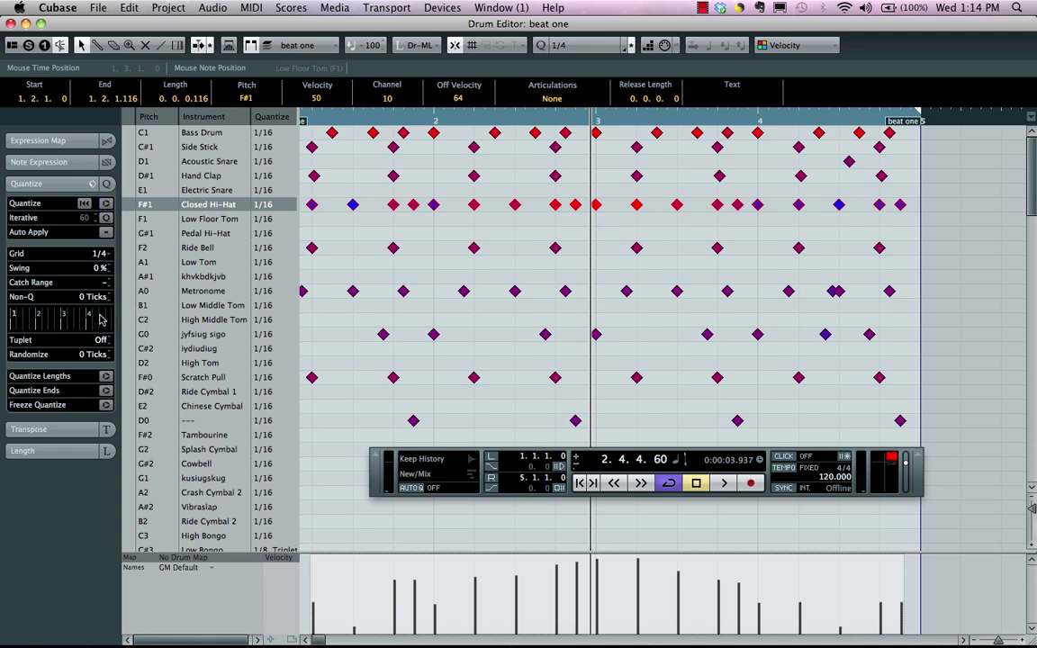
key("q")
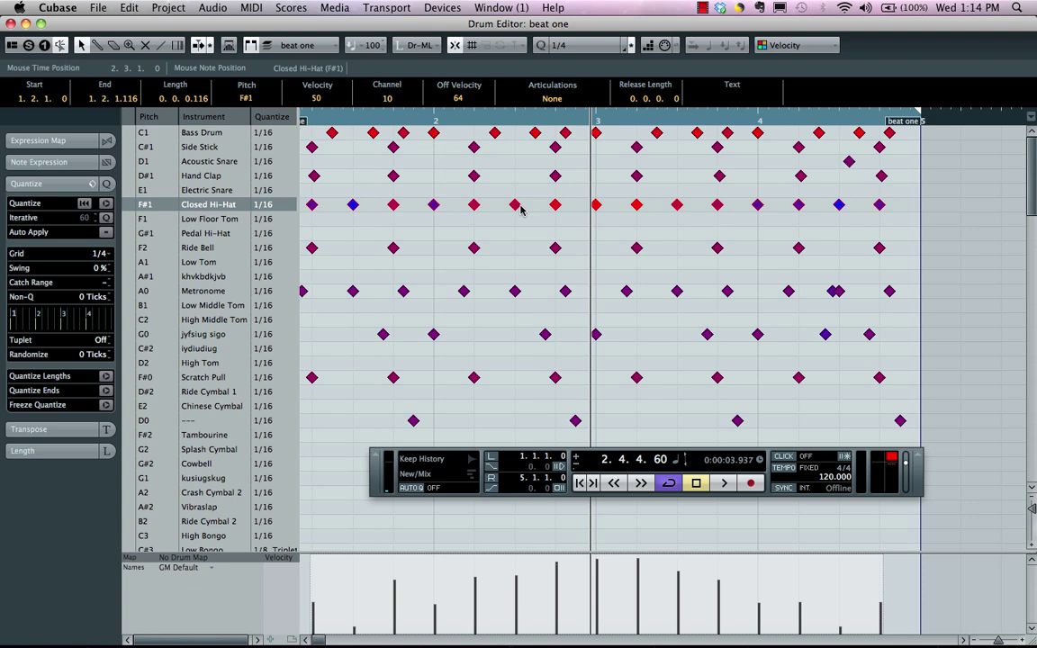
key("super+z")
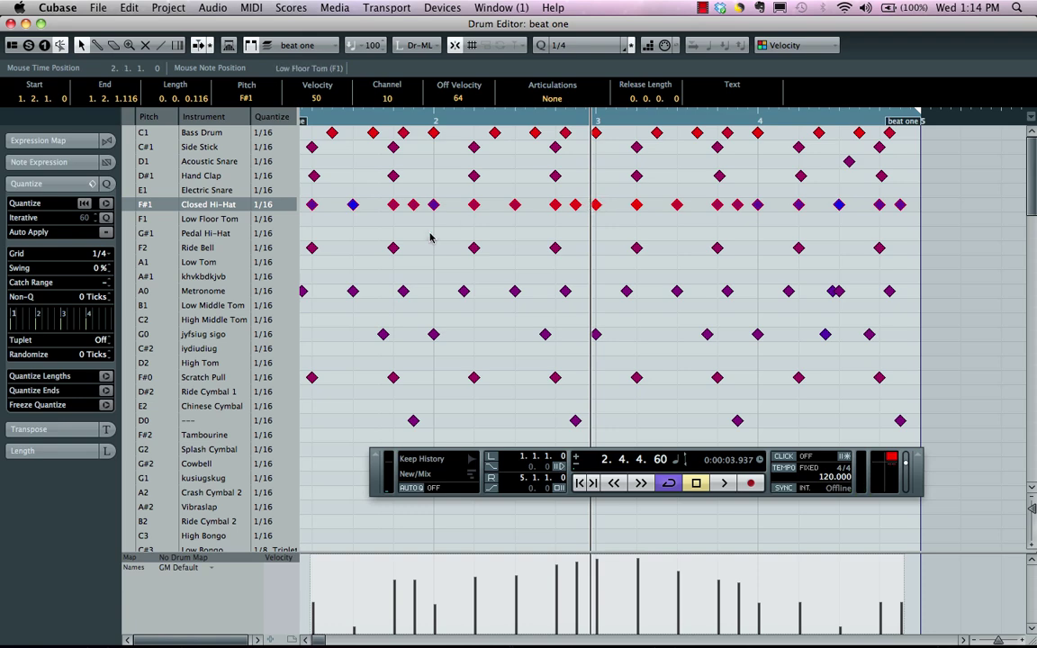
Step: Zoom in on bar 2 with the Zoom tool, then back out to the whole pattern
right_click(502, 214)
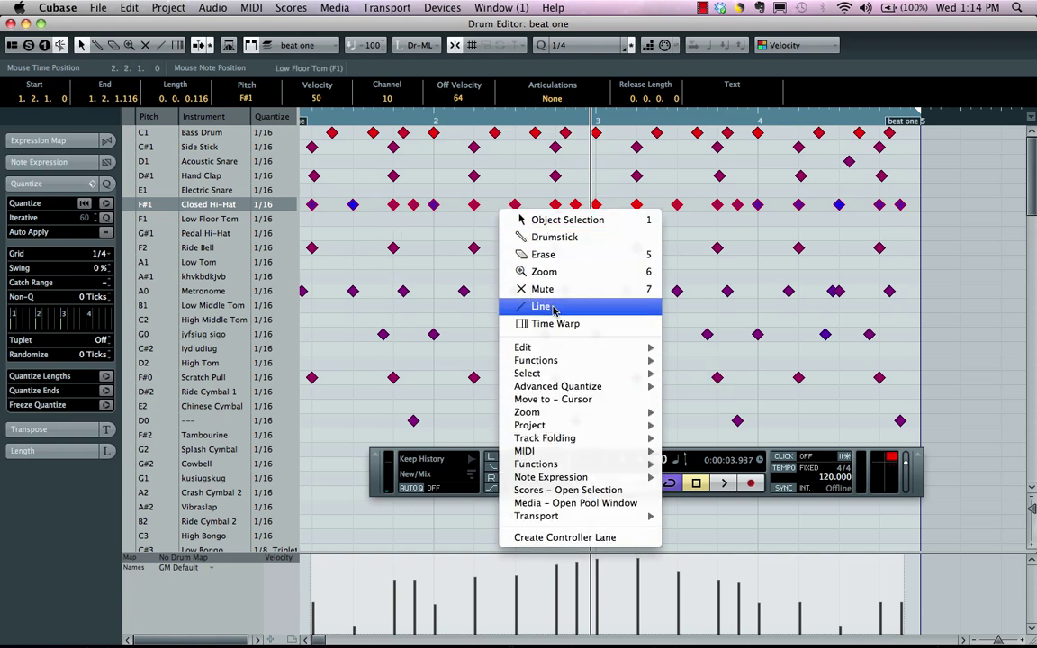
left_click(551, 272)
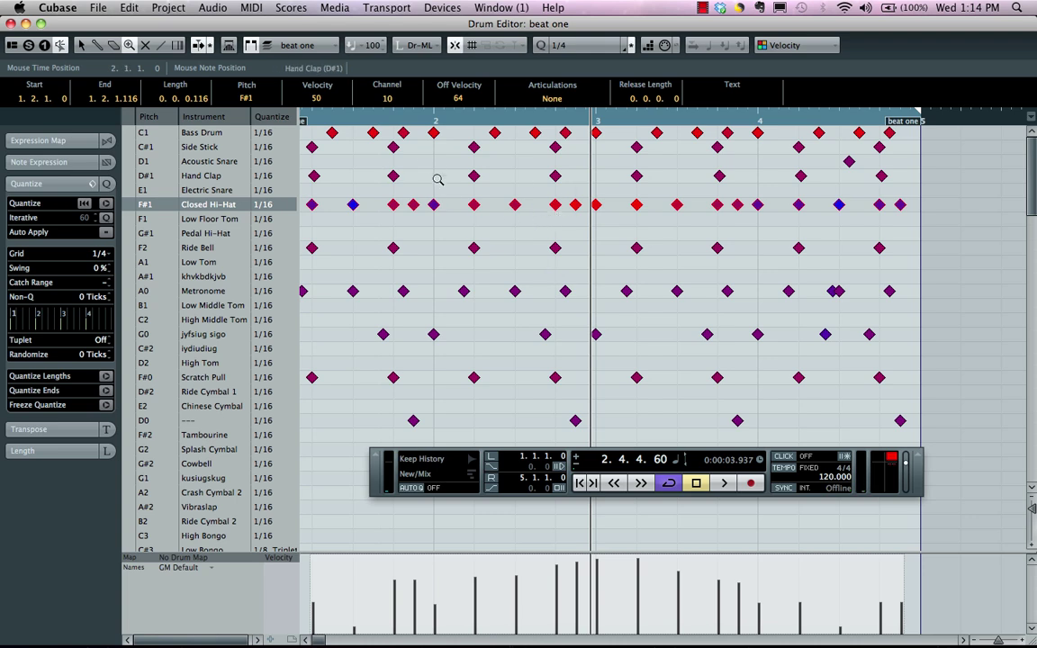
left_click(475, 177)
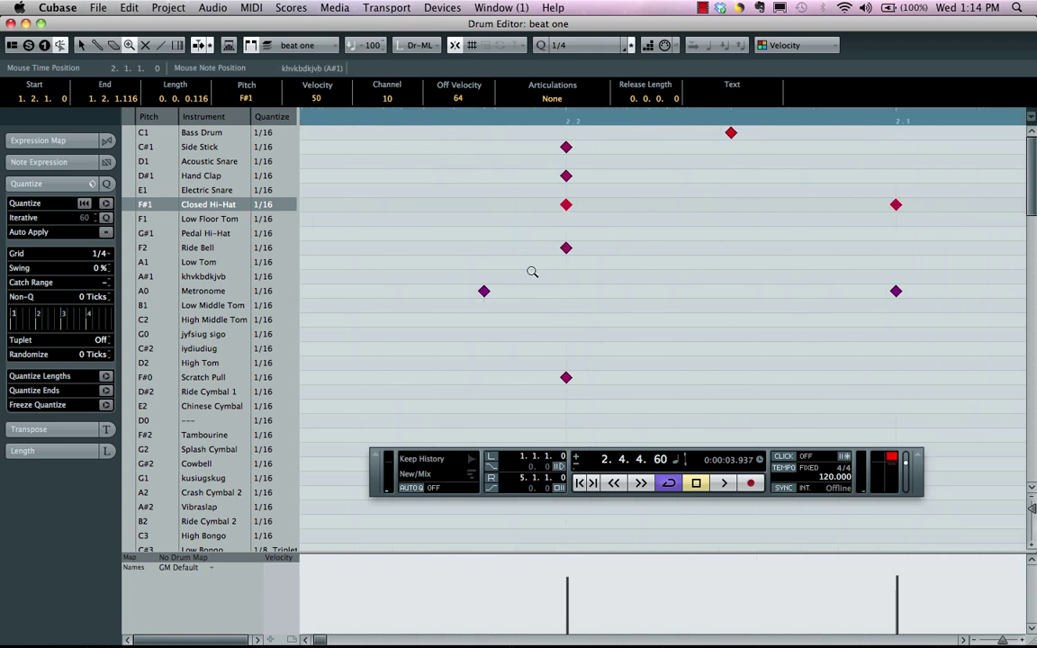
left_click(484, 157, "alt")
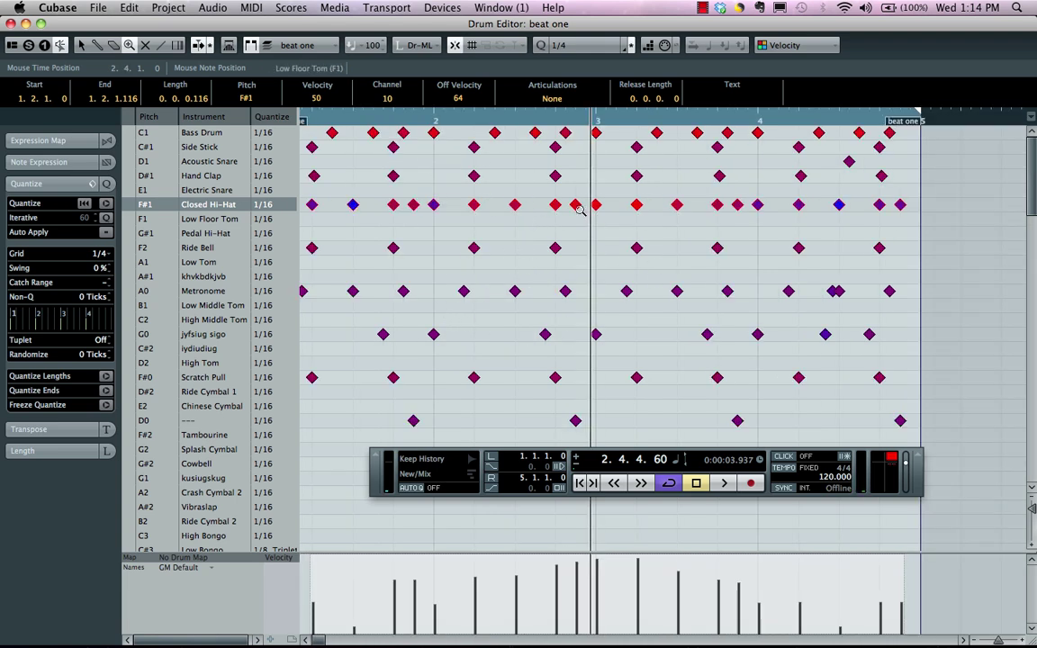
Step: Mute the notes in the middle of the pattern with the Mute tool
right_click(427, 189)
left_click(432, 260)
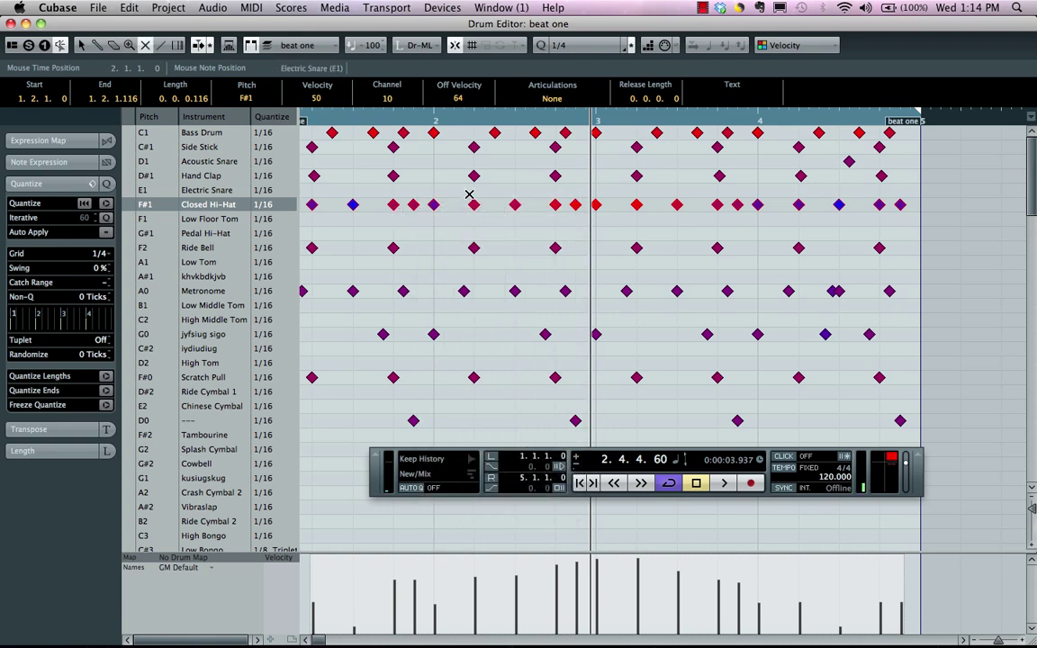
left_click_drag(480, 195, 701, 333)
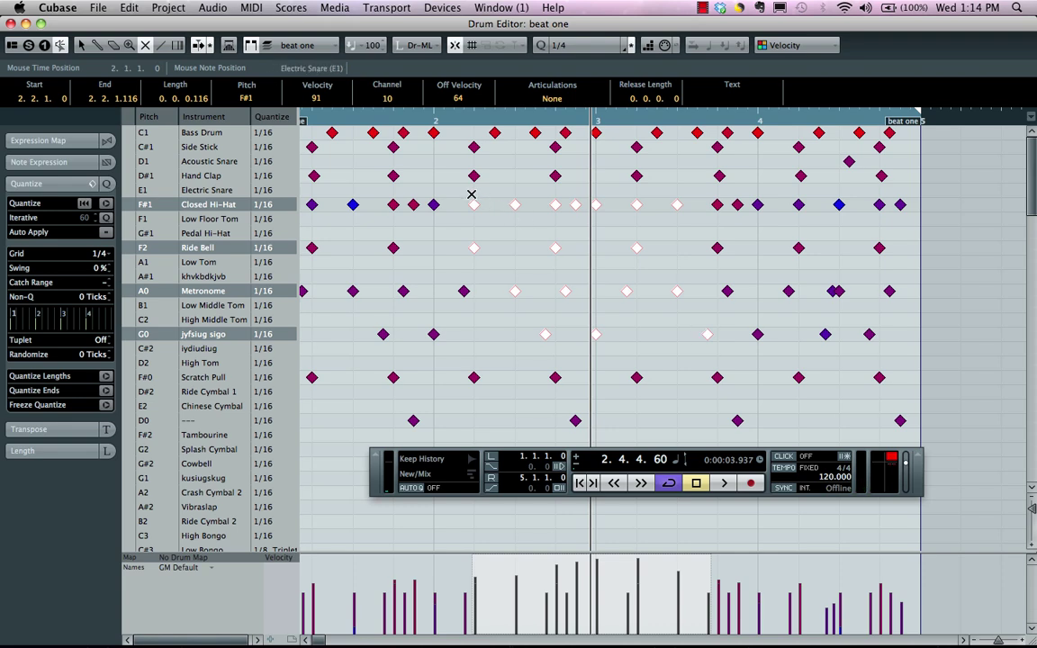
Step: Erase notes across bars 2–3 with the Erase tool, then undo to restore them
right_click(439, 196)
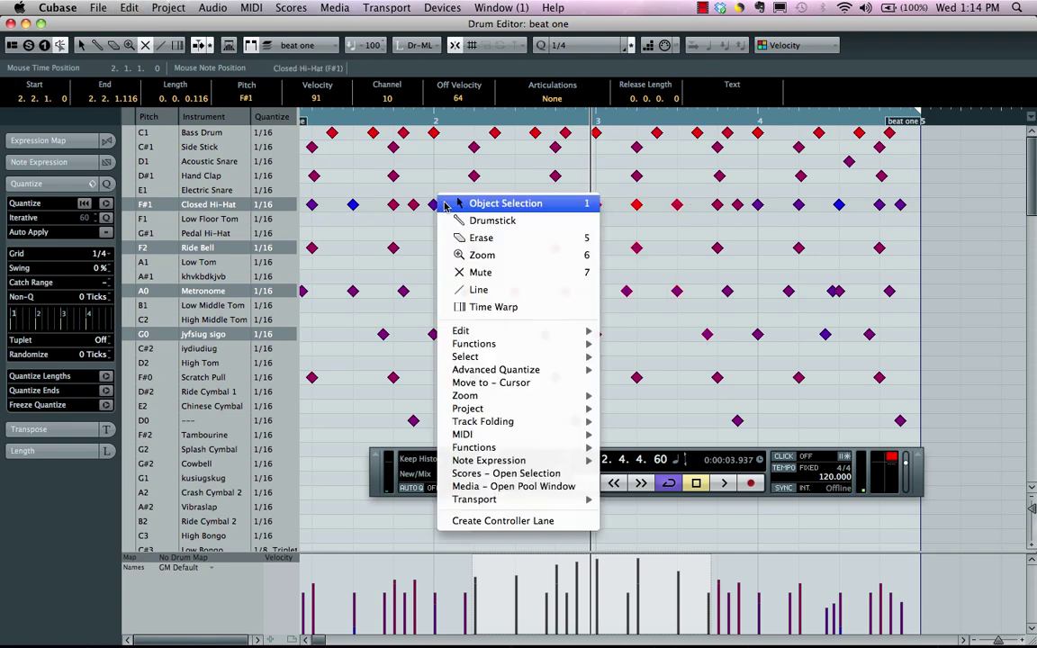
left_click(474, 237)
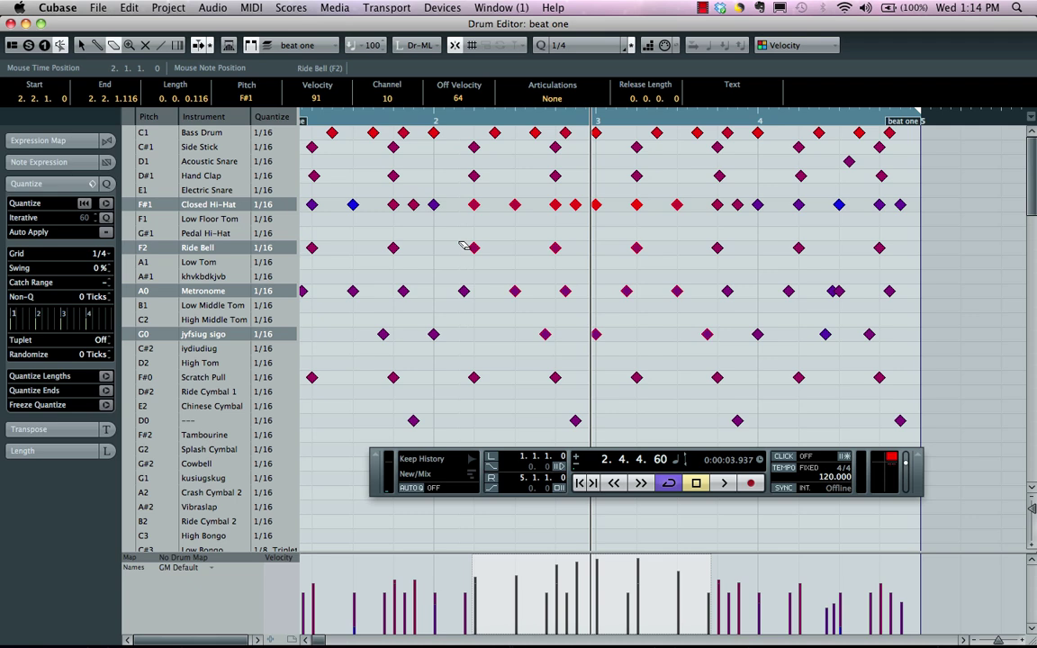
left_click(518, 206)
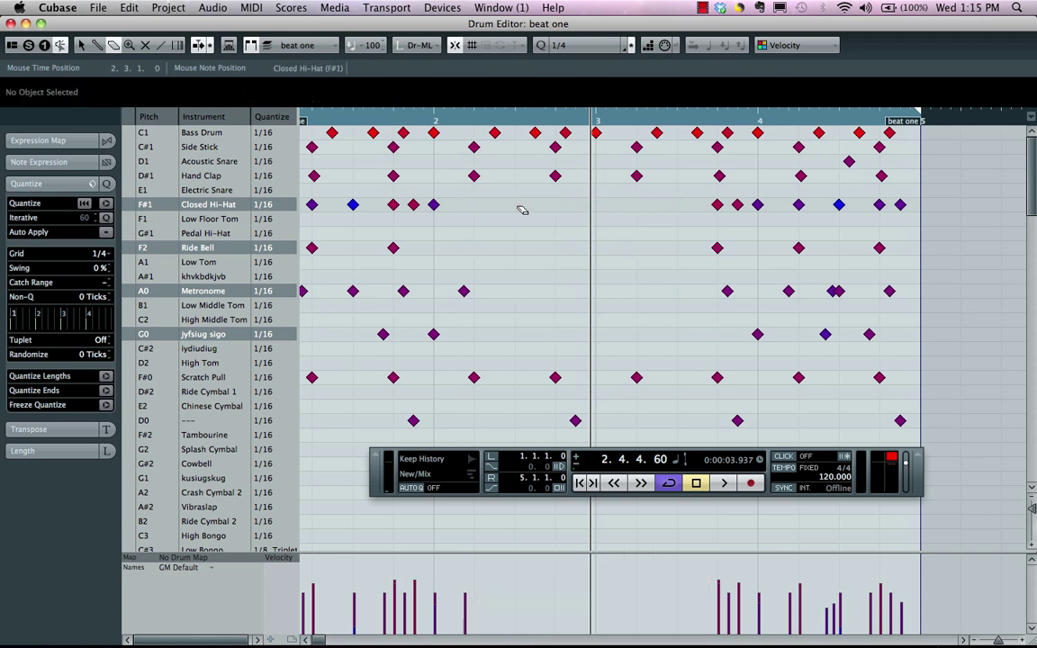
key("super+z")
right_click(512, 203)
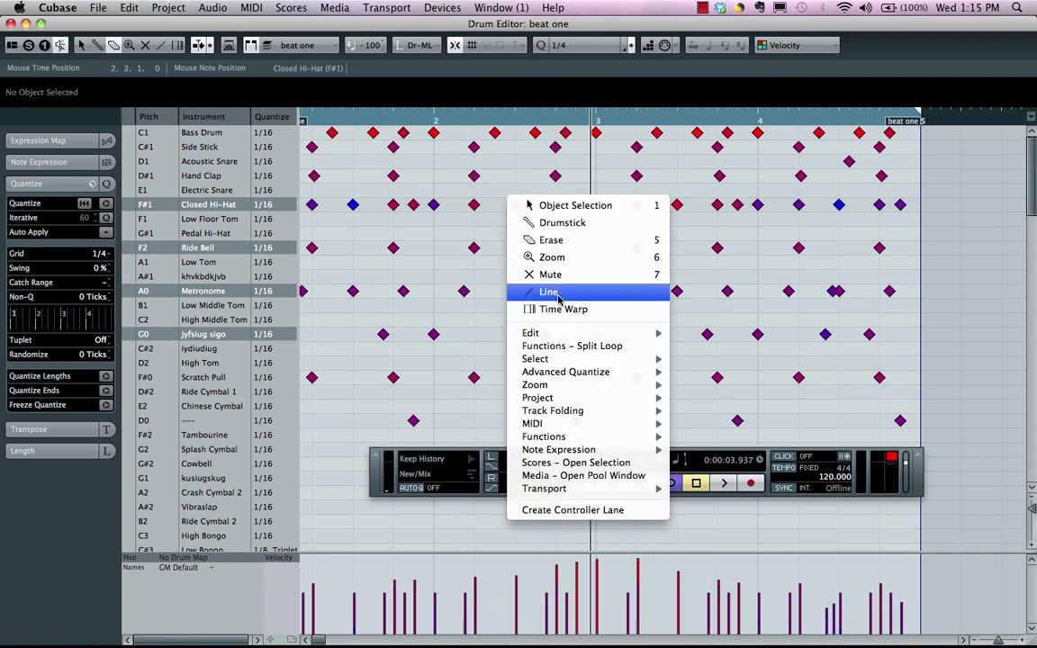
Step: Choose the Drumstick tool and place the playhead at 1.4.1 with the Cowbell lane in view
left_click(546, 224)
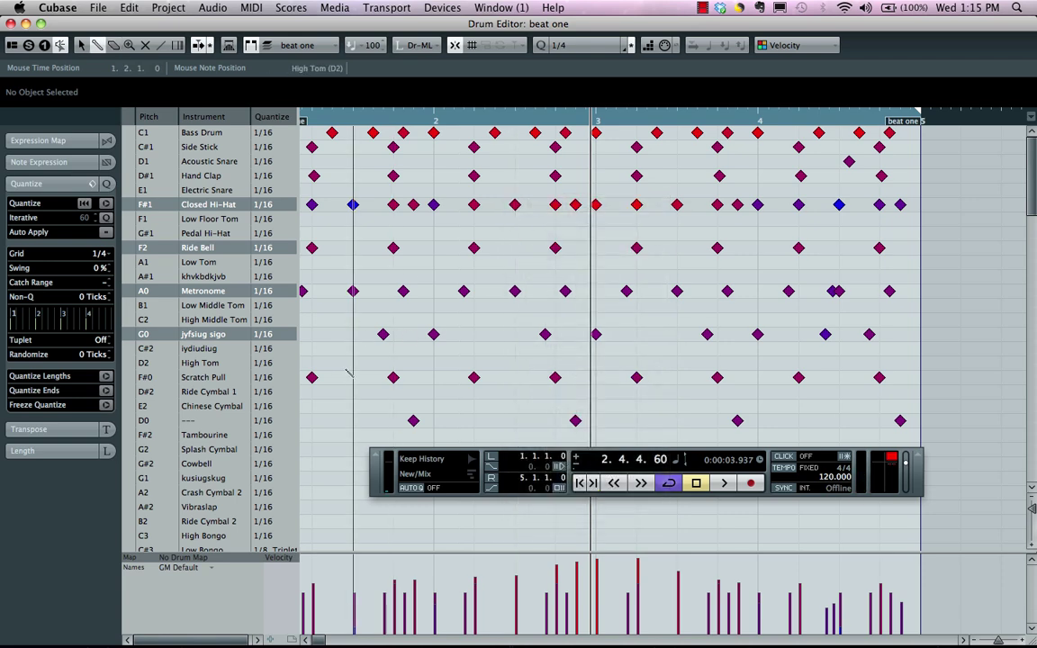
scroll(355, 369, "down", 3)
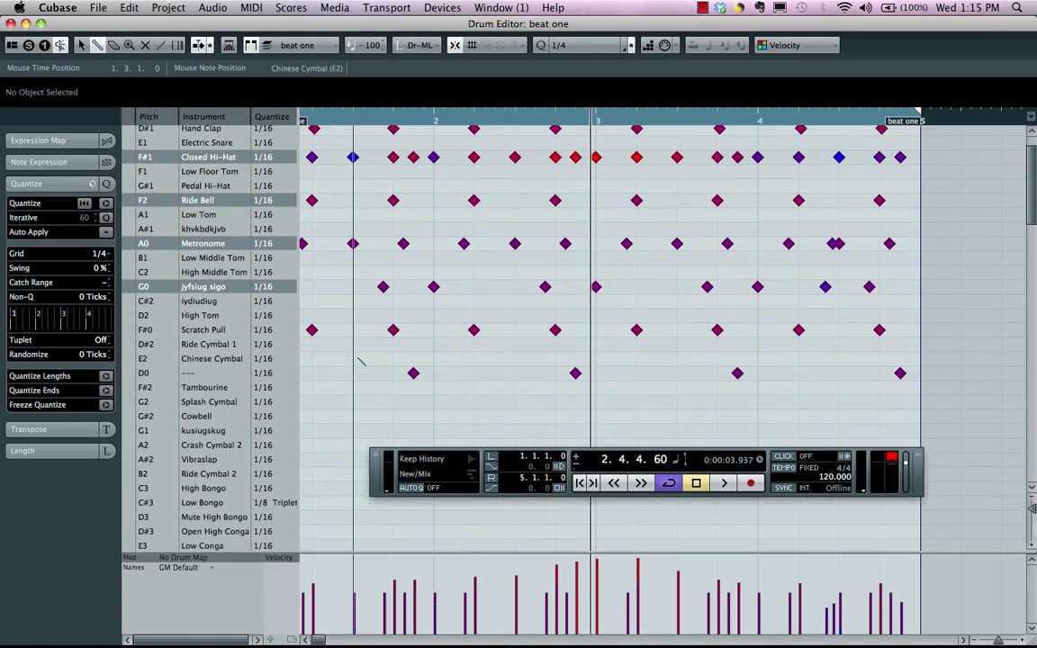
right_click(461, 358)
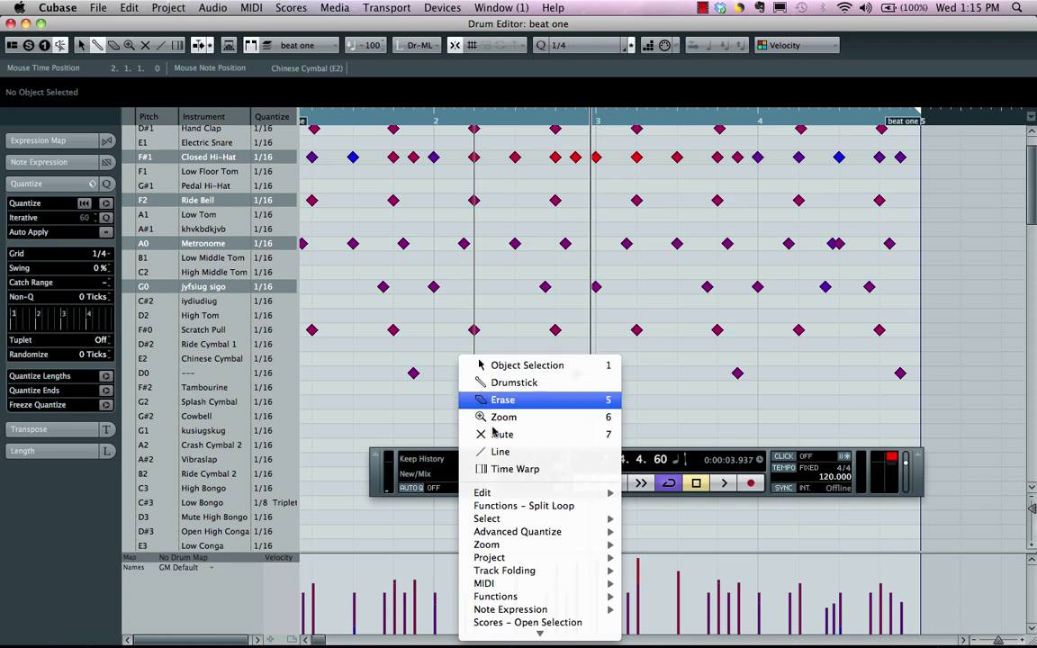
left_click(529, 382)
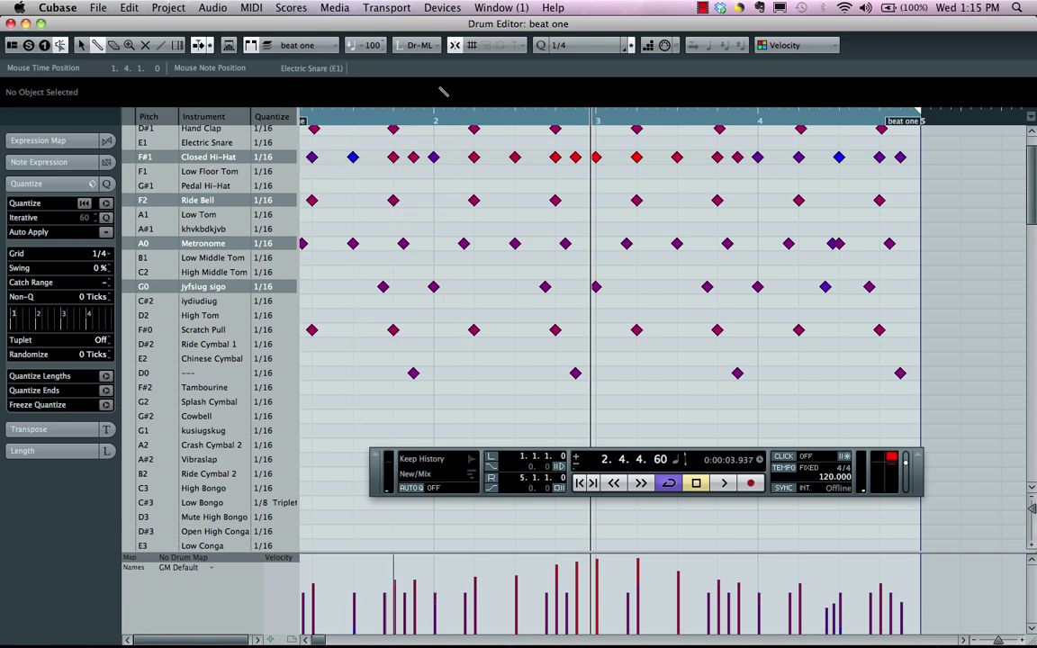
left_click(376, 121)
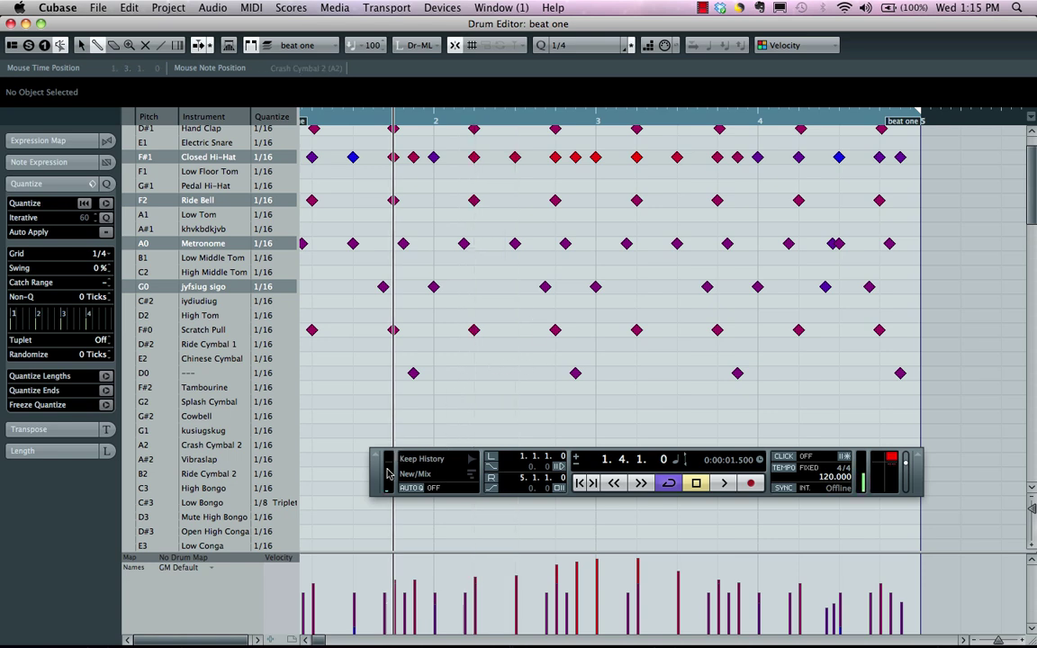
left_click_drag(378, 477, 362, 567)
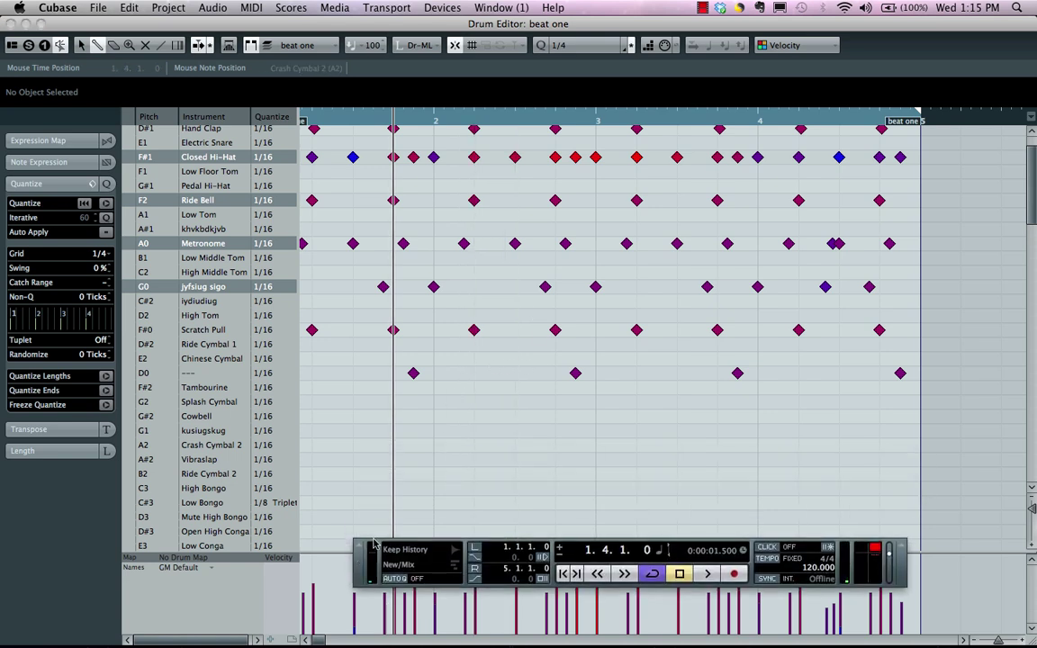
Step: Add Cowbell hits on all eight beats from 2.1.1 through 3.4.1
left_click(434, 416)
left_click(474, 415)
left_click(518, 416)
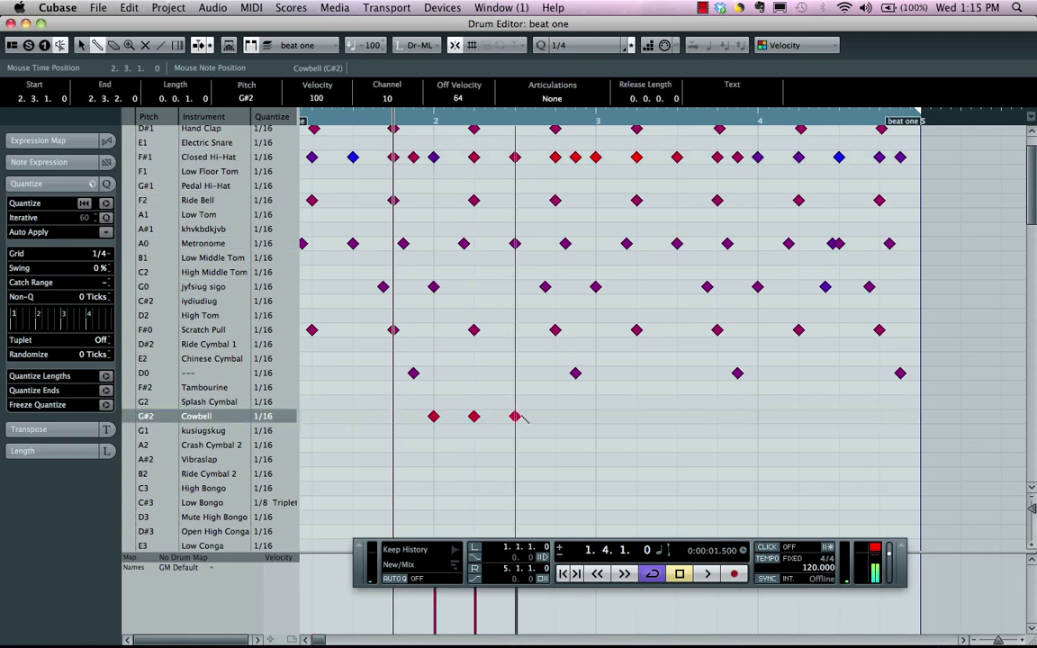
left_click(556, 416)
left_click(598, 417)
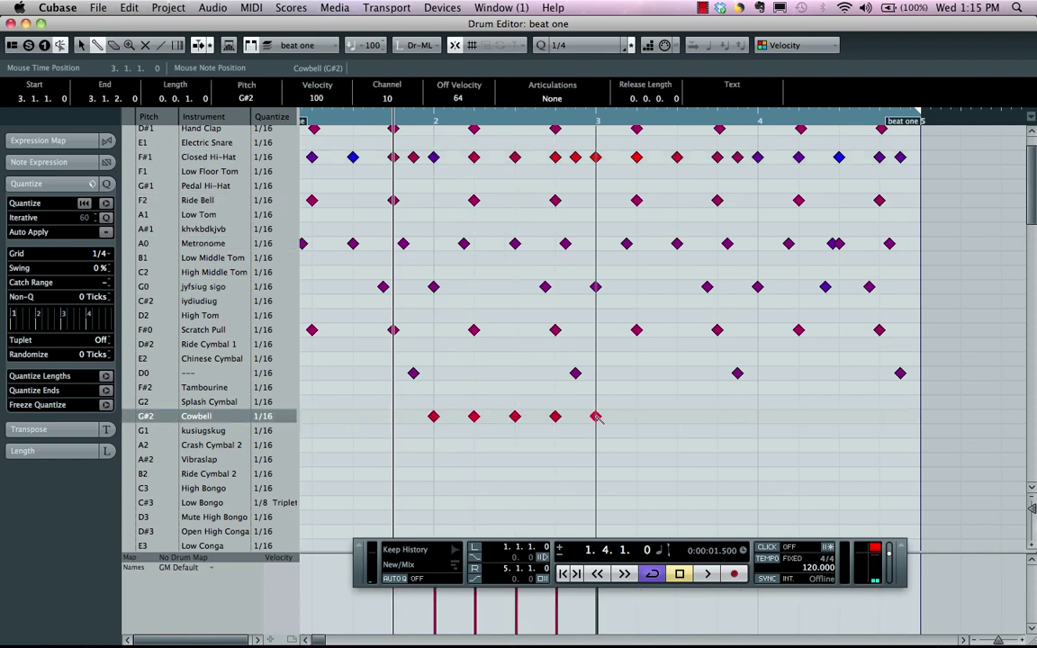
left_click(638, 416)
left_click(678, 416)
left_click(719, 417)
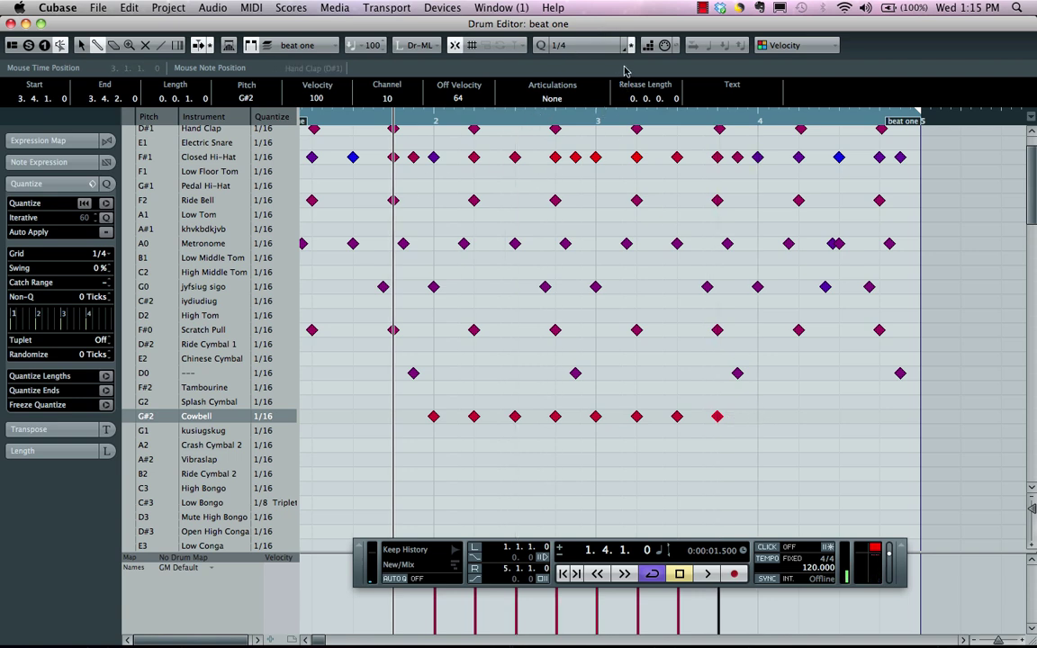
Step: Set quantize to 1/32 and delete the quarter-note Cowbell hits
left_click(600, 51)
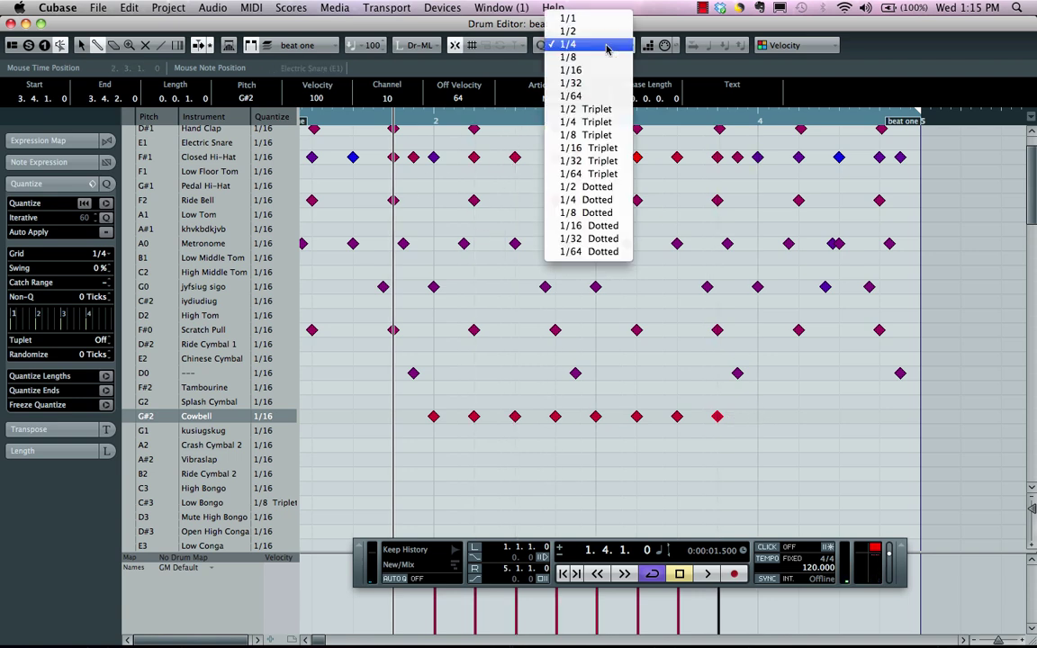
left_click(576, 83)
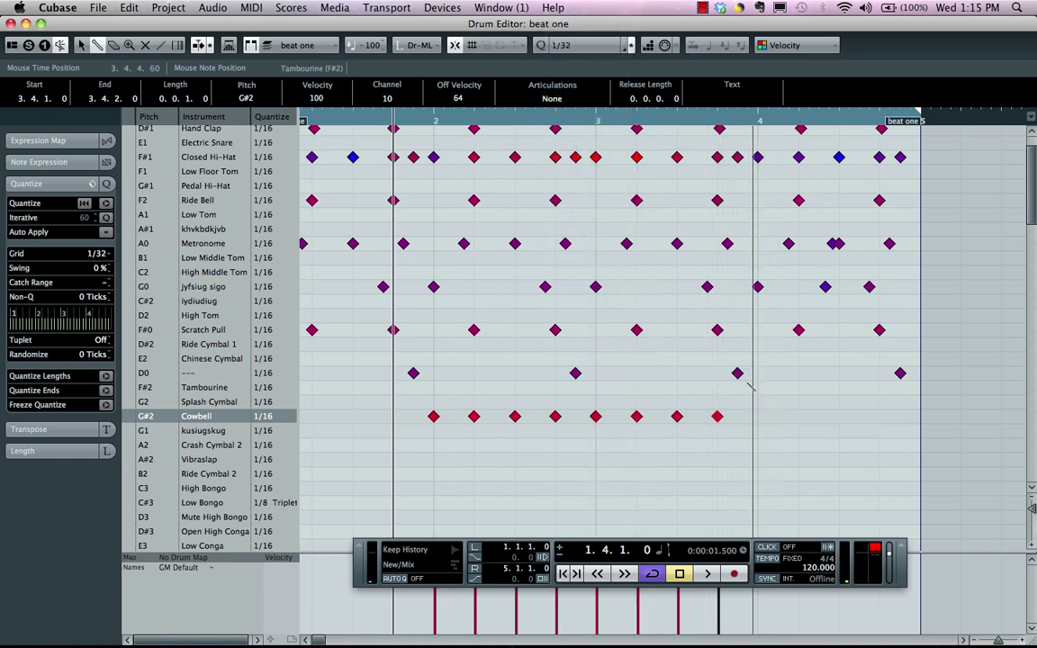
key("Delete")
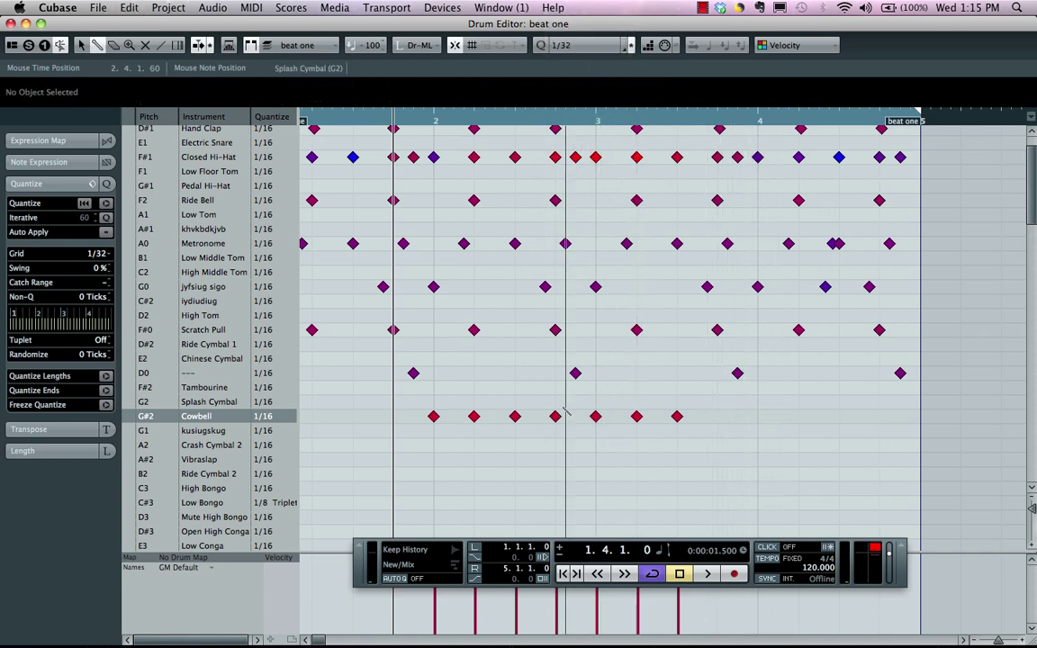
key("Delete")
key("Delete")
key("Delete")
key("Delete")
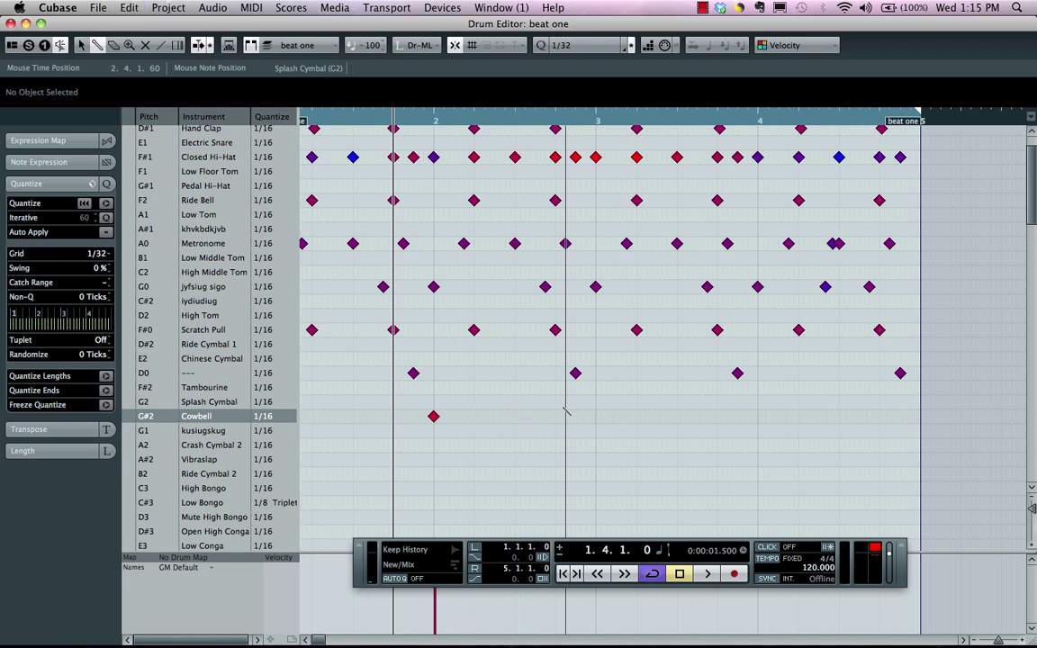
Step: Paint a 1/32 Cowbell roll from bar 2 to 3.2.3 and play it back
left_click(437, 416)
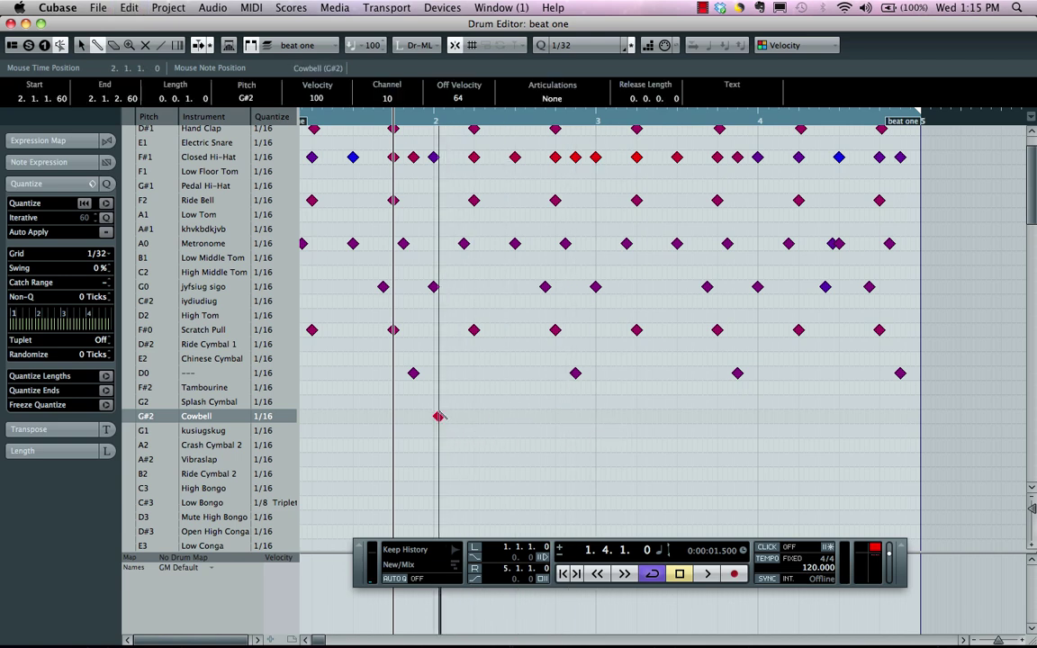
left_click_drag(440, 415, 648, 419)
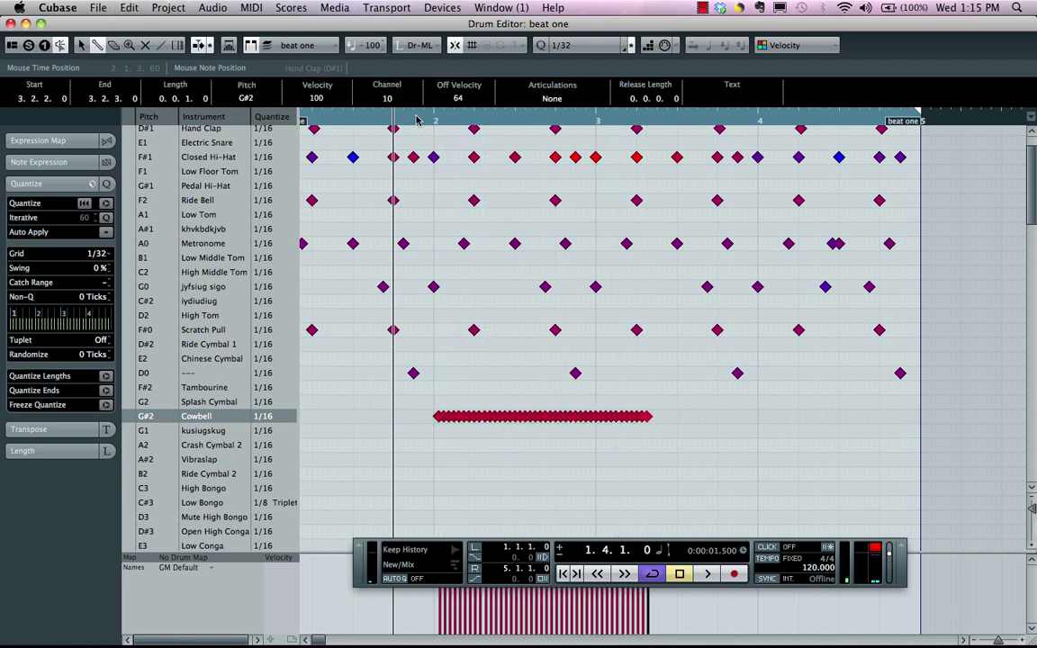
key("space")
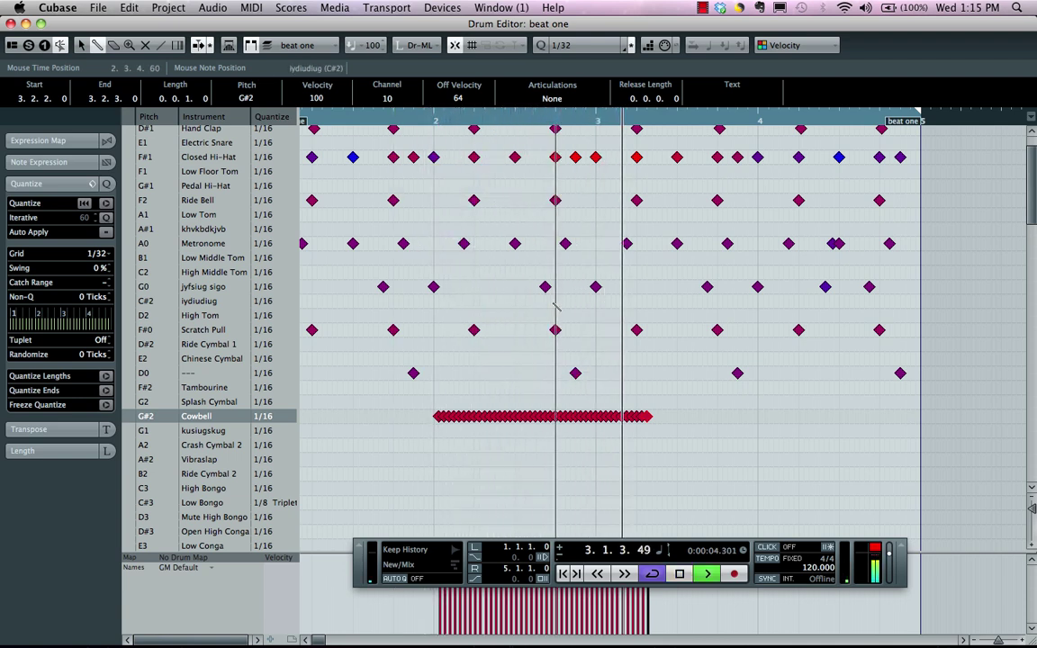
key("space")
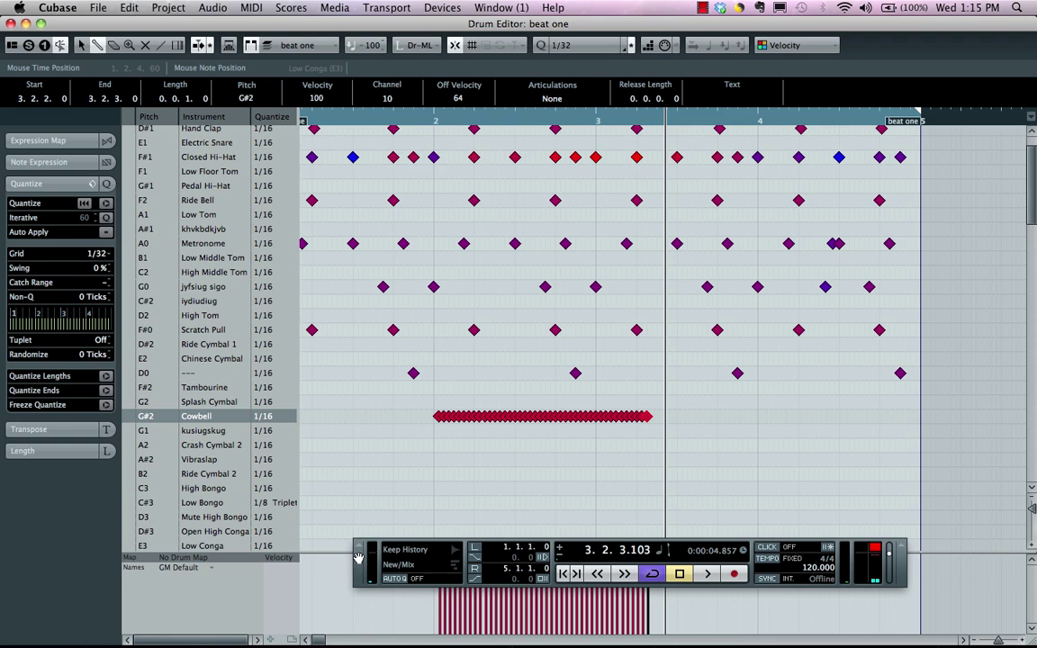
left_click_drag(355, 556, 389, 333)
Step: With the Drumstick, draw a rising velocity curve under the Cowbell roll so it builds to loud final hits
right_click(520, 470)
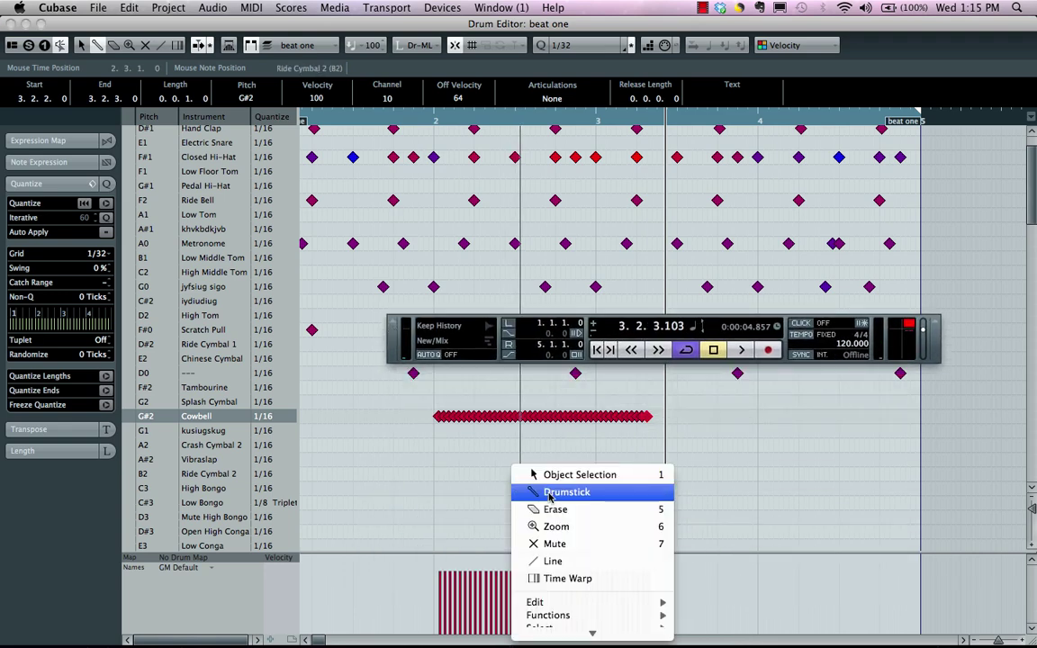
left_click(551, 491)
left_click_drag(438, 617, 671, 564)
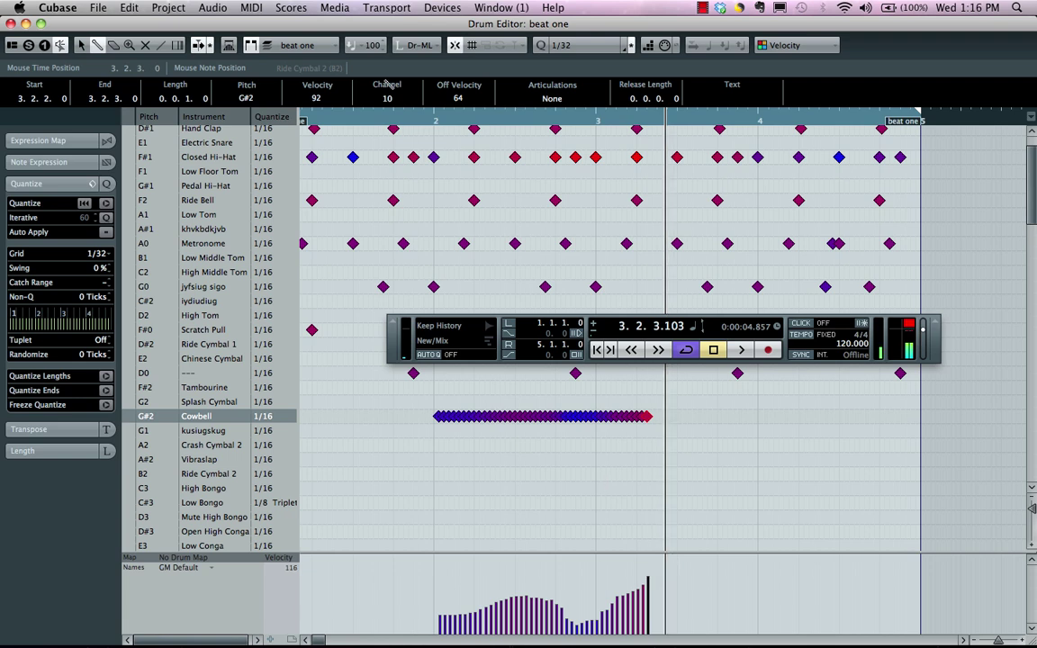
Step: Play the pattern back from before bar 2 to hear the roll, then stop
left_click(404, 120)
key("space")
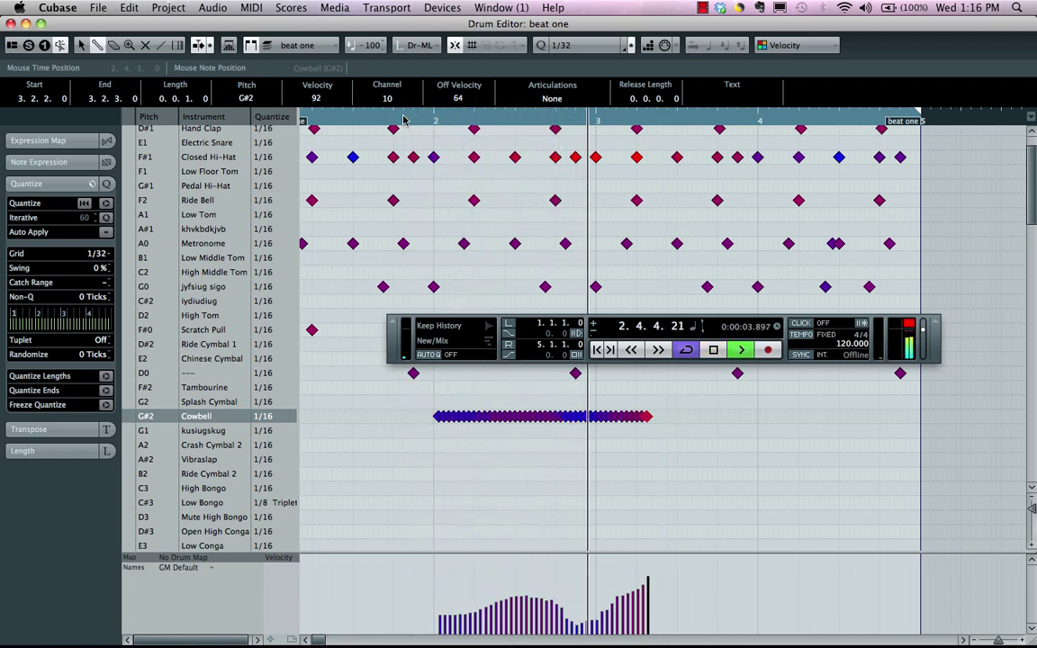
key("space")
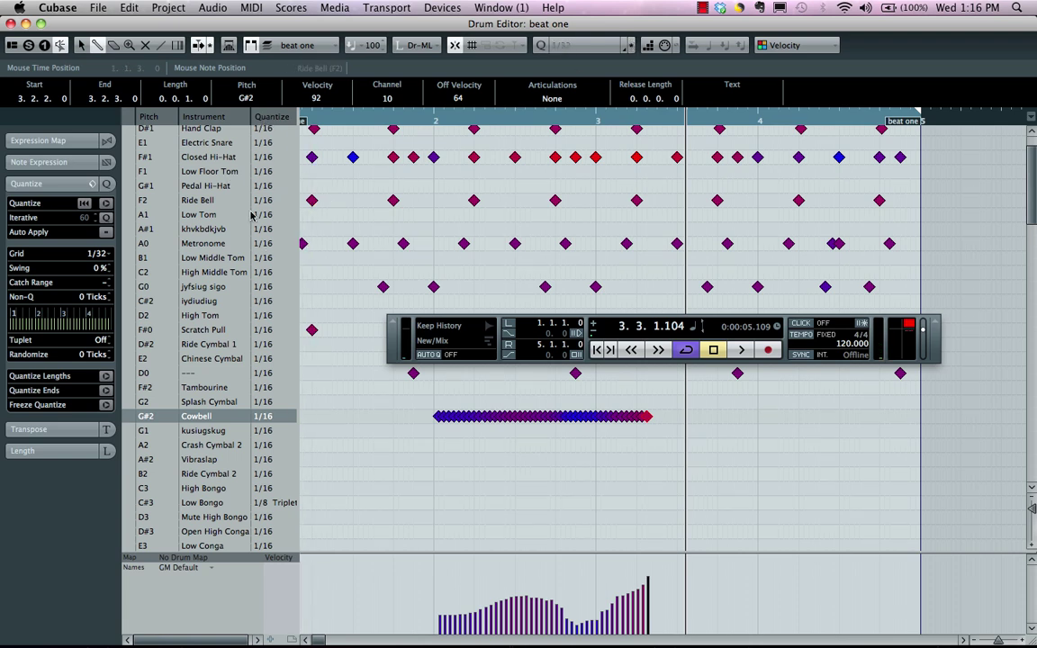
Step: Set High Bongo's quantize to 1/8 Triplet, paint a triplet run from bar 2, and arch its velocities
left_click(276, 490)
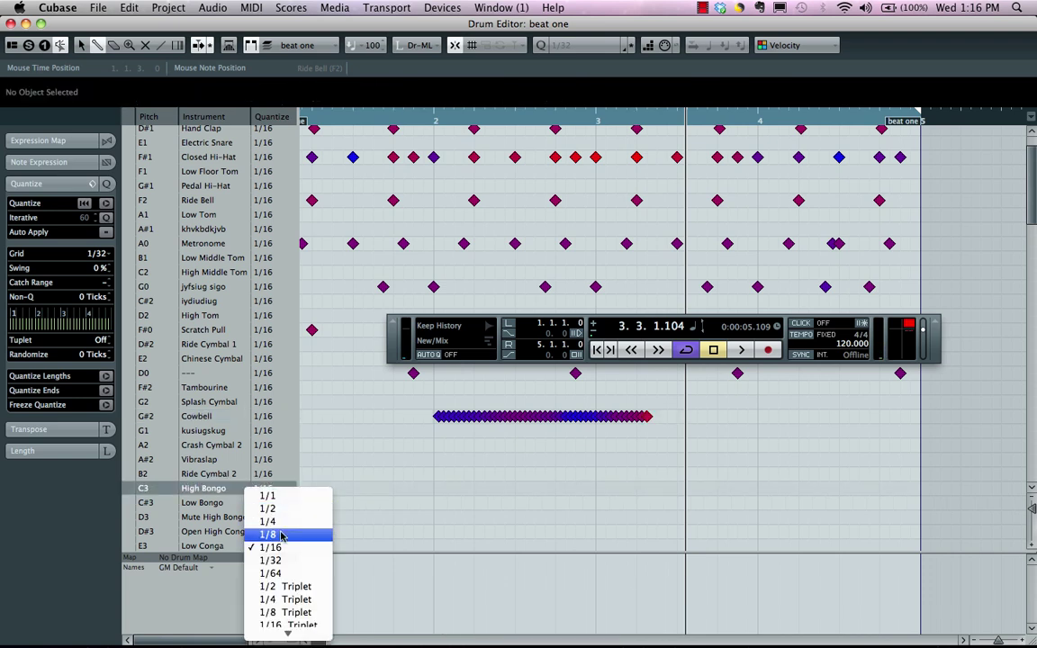
left_click(280, 614)
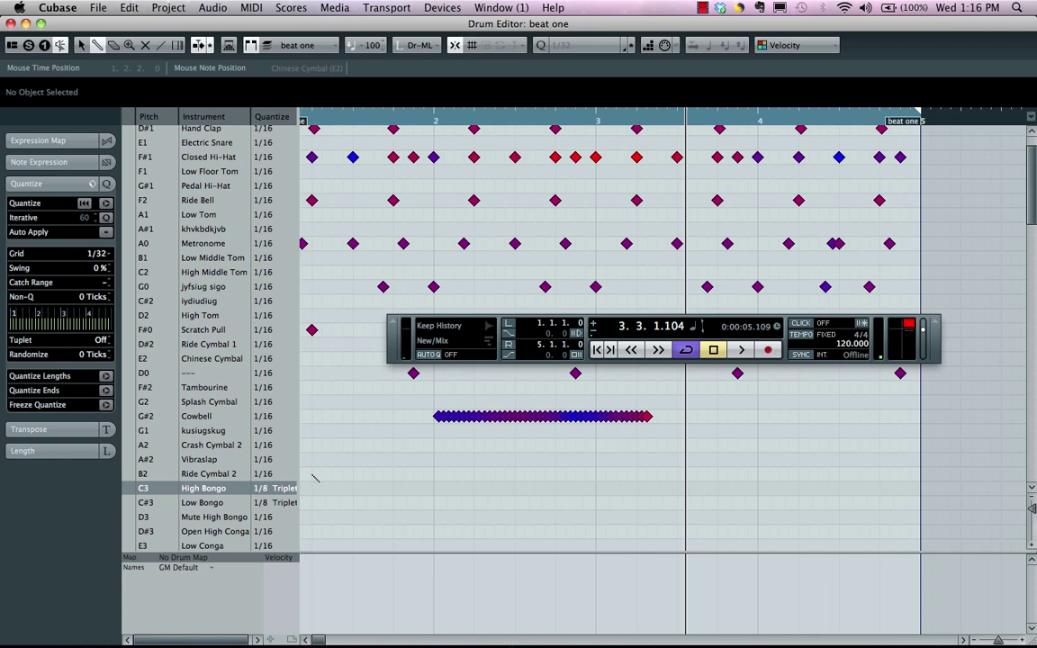
left_click_drag(434, 489, 705, 488)
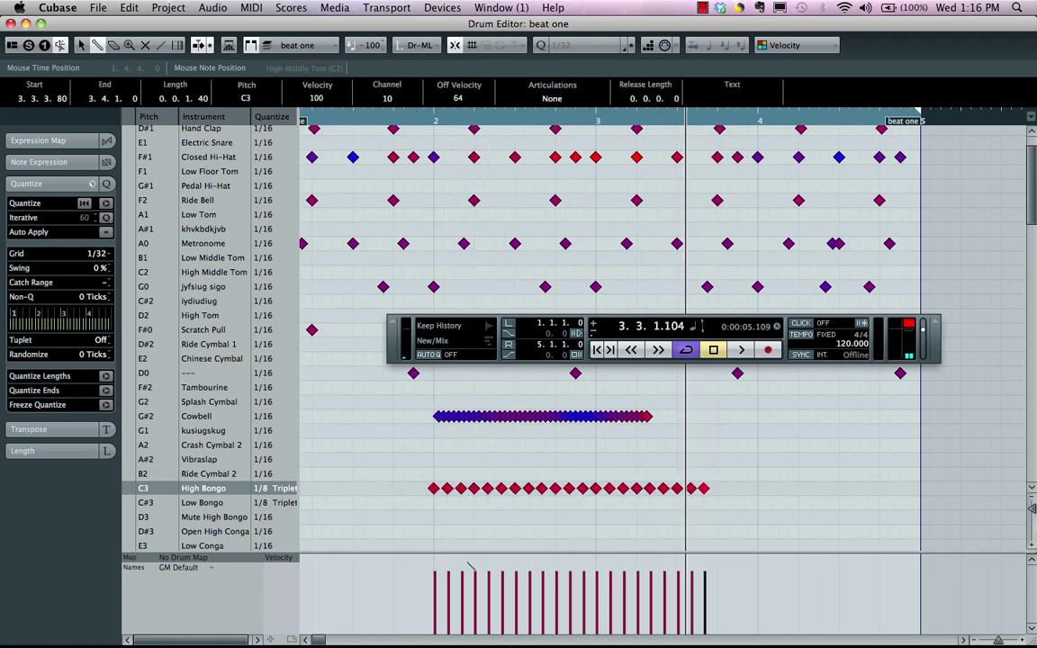
mouse_move(440, 621)
left_mouse_down()
mouse_move(491, 613)
mouse_move(594, 561)
mouse_move(663, 605)
mouse_move(717, 614)
left_mouse_up()
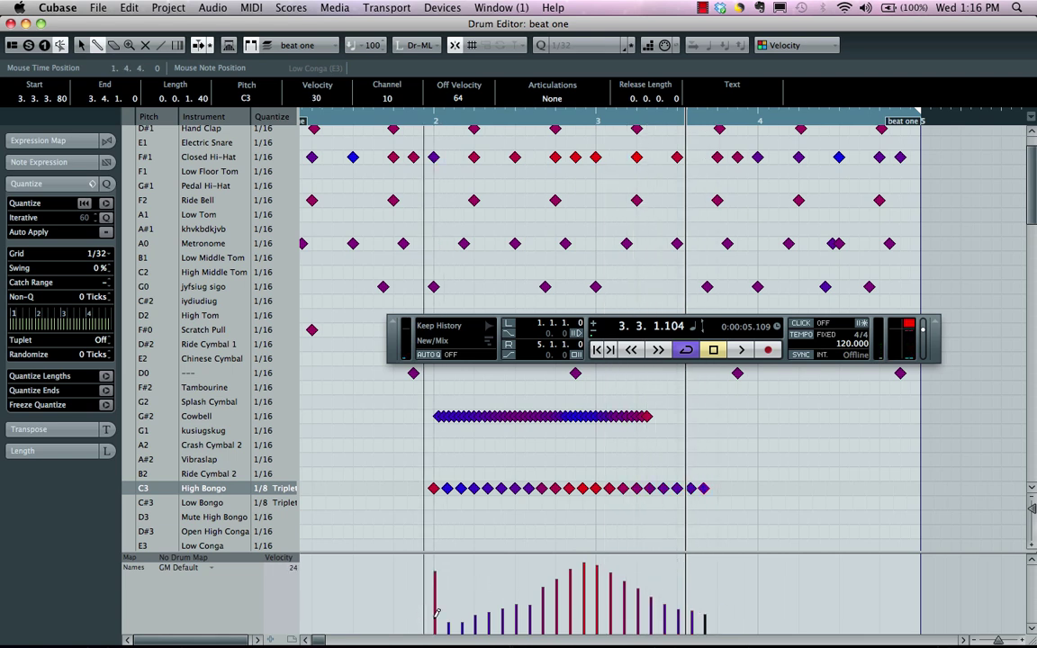
right_click(394, 386)
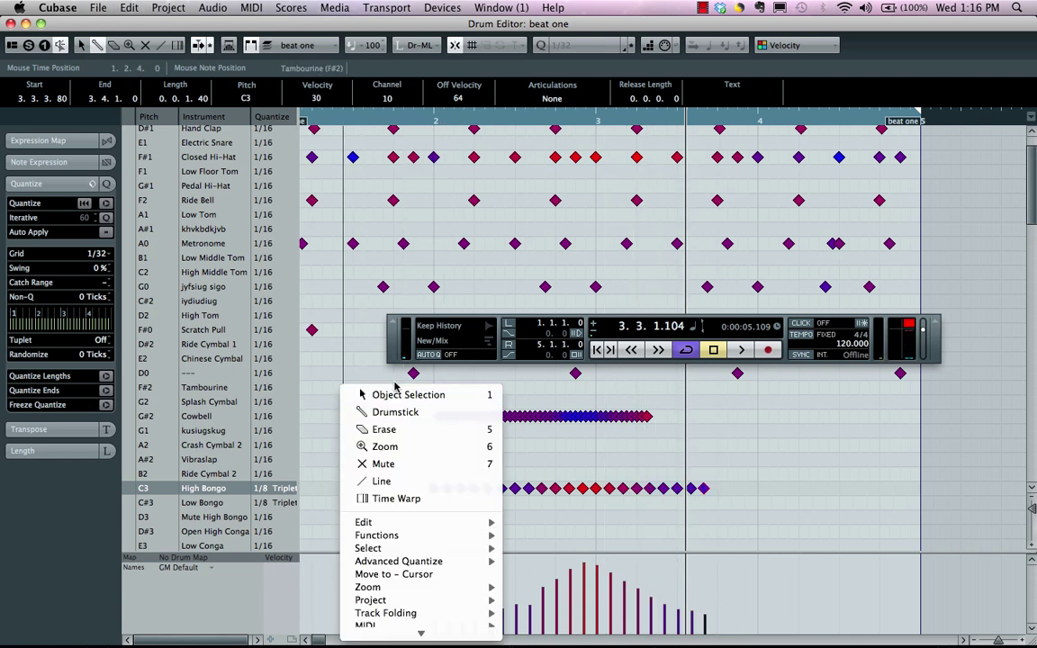
Step: Erase every Cowbell note, leaving the High Bongo run, then play from the start and stop
left_click(400, 429)
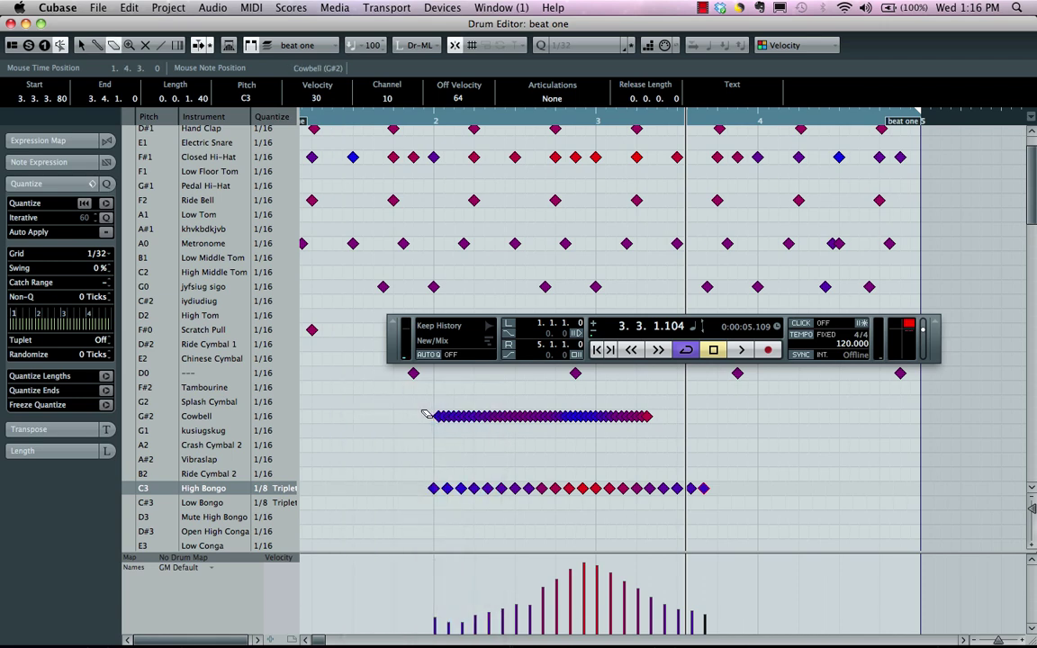
mouse_move(421, 409)
left_mouse_down()
mouse_move(653, 423)
mouse_move(646, 419)
left_mouse_up()
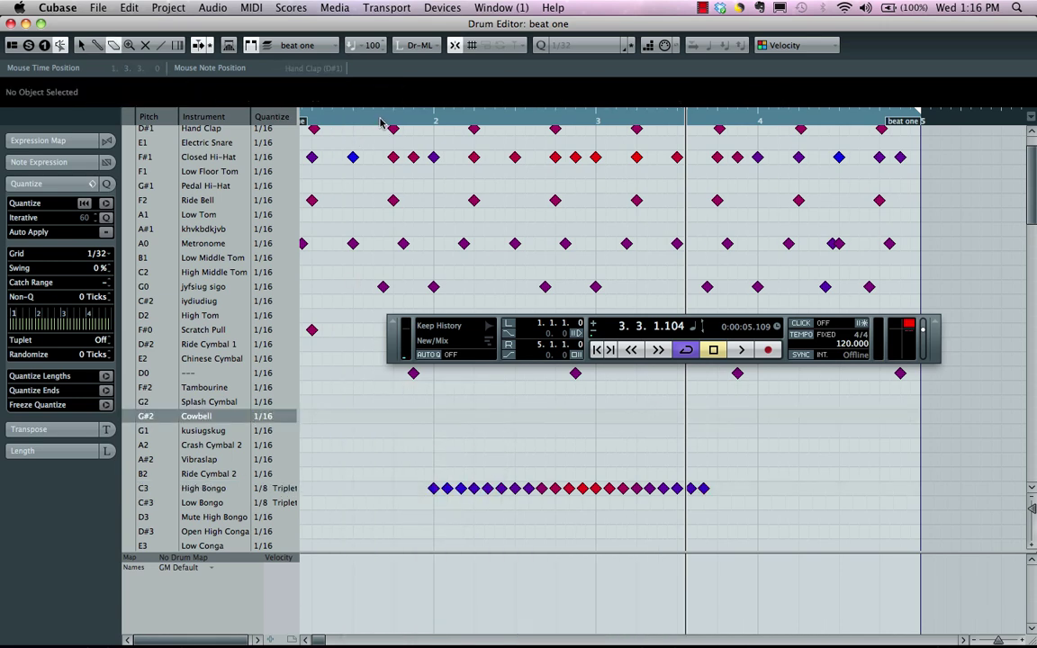
double_click(344, 117)
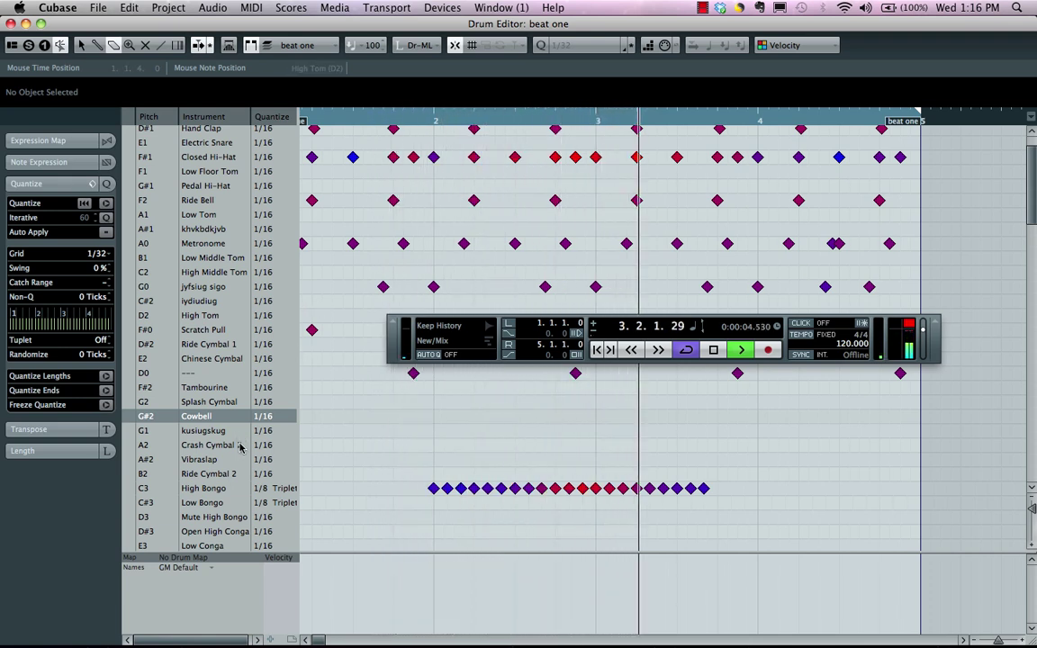
key("space")
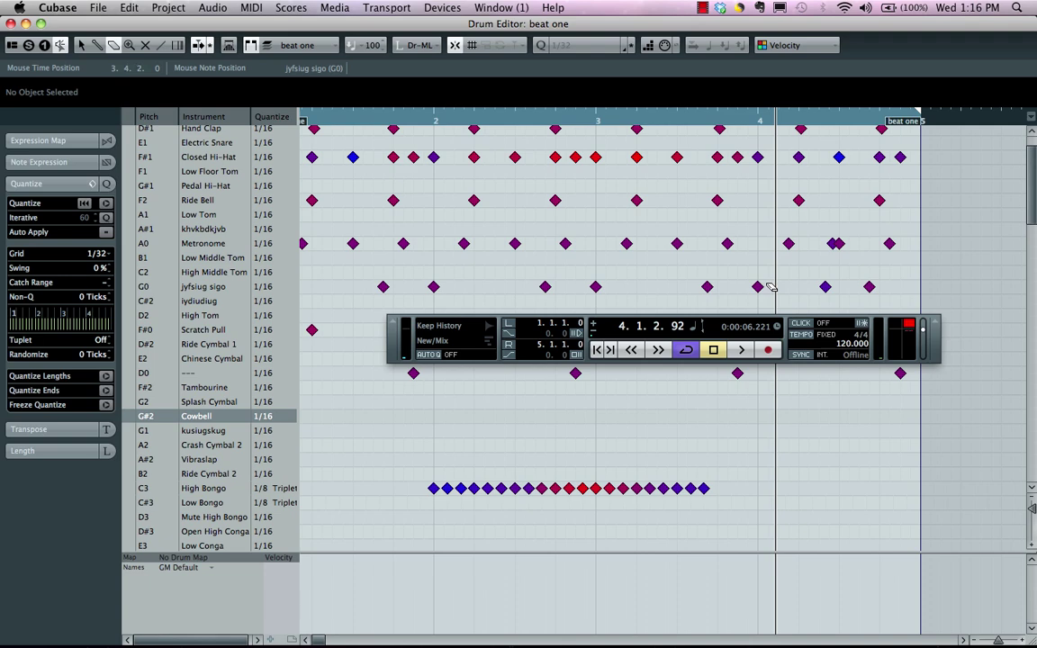
Step: Close the Drum Editor and assign the GM Map drum map in the track's Inspector
left_click(10, 24)
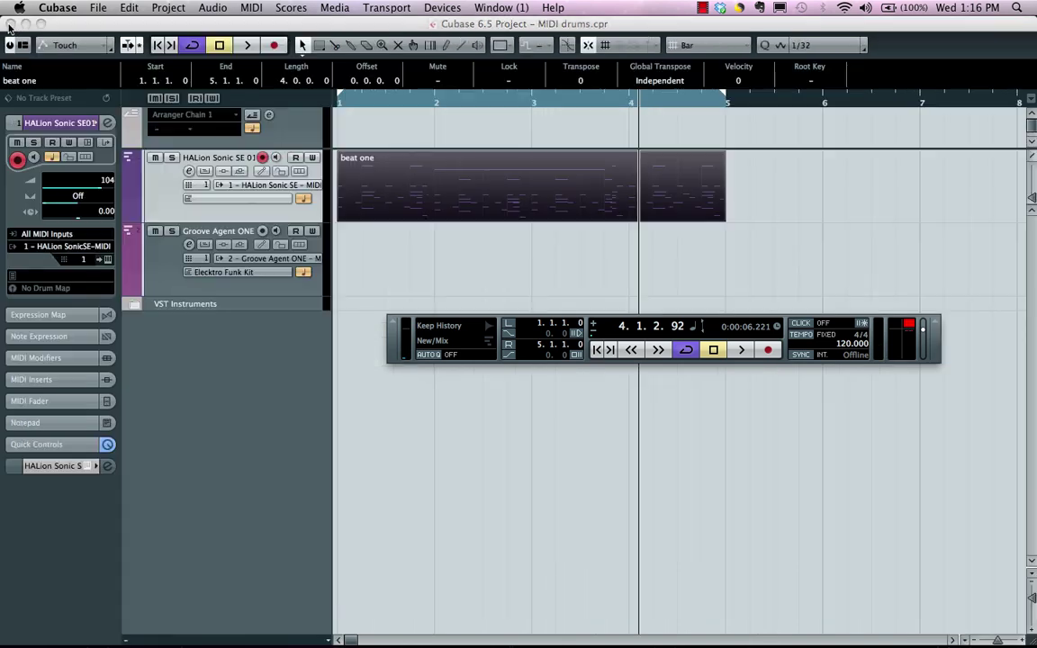
left_click(45, 288)
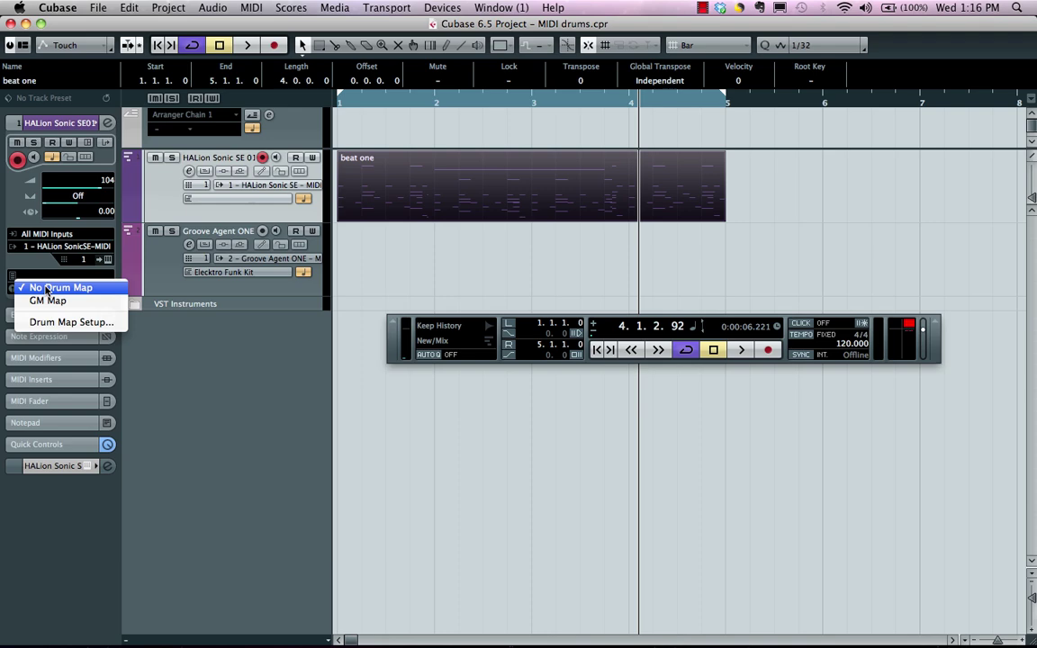
left_click(47, 301)
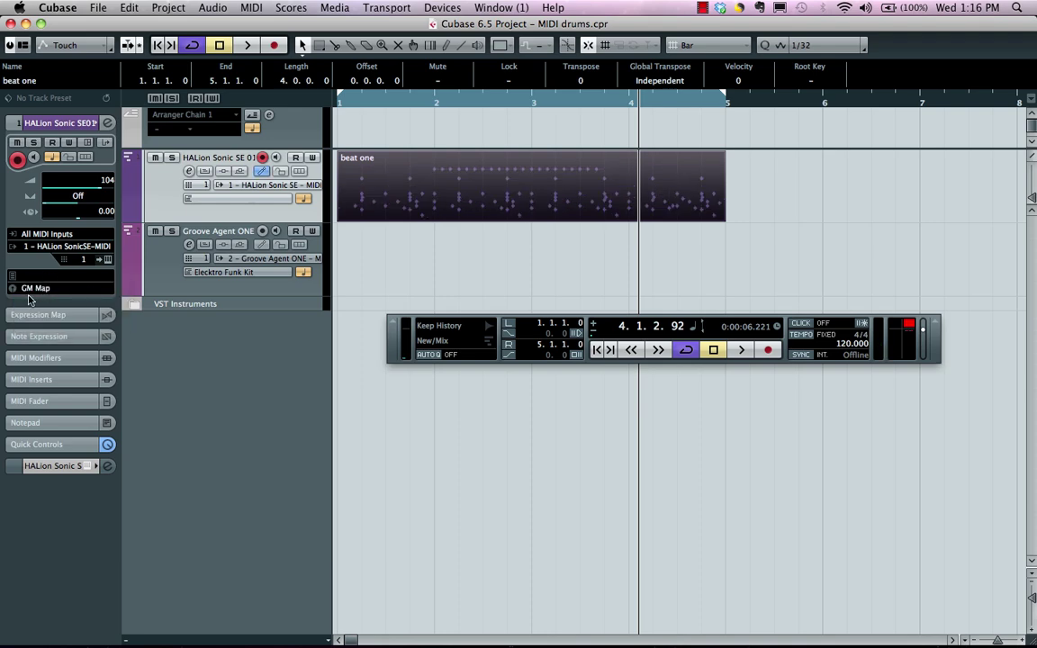
Step: Open Drum Map Setup to review the GM Map, then close it
left_click(54, 288)
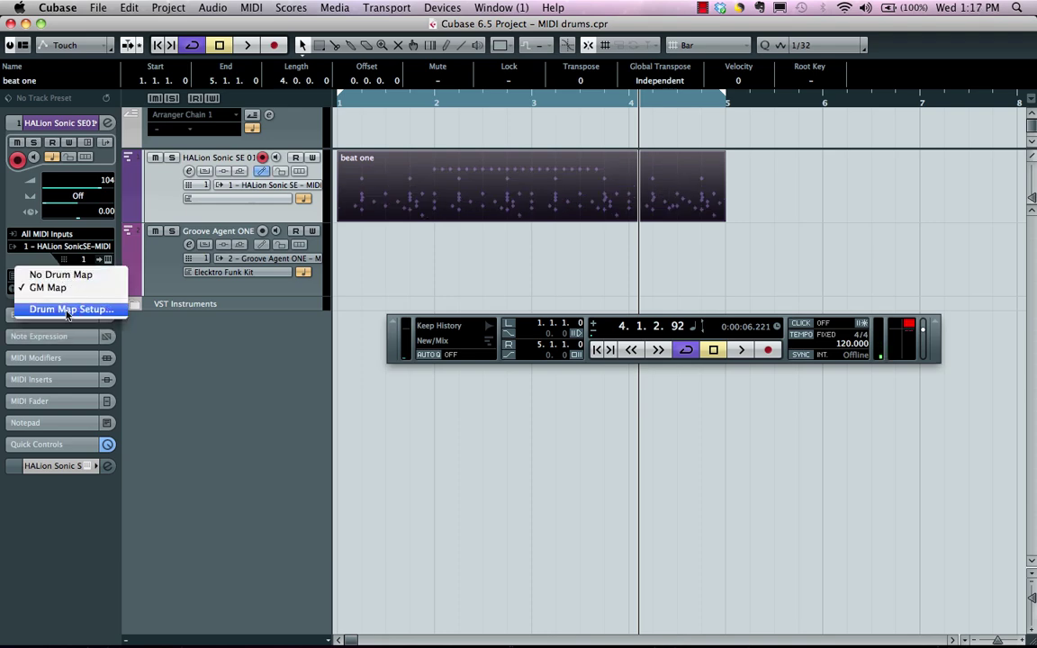
left_click(66, 309)
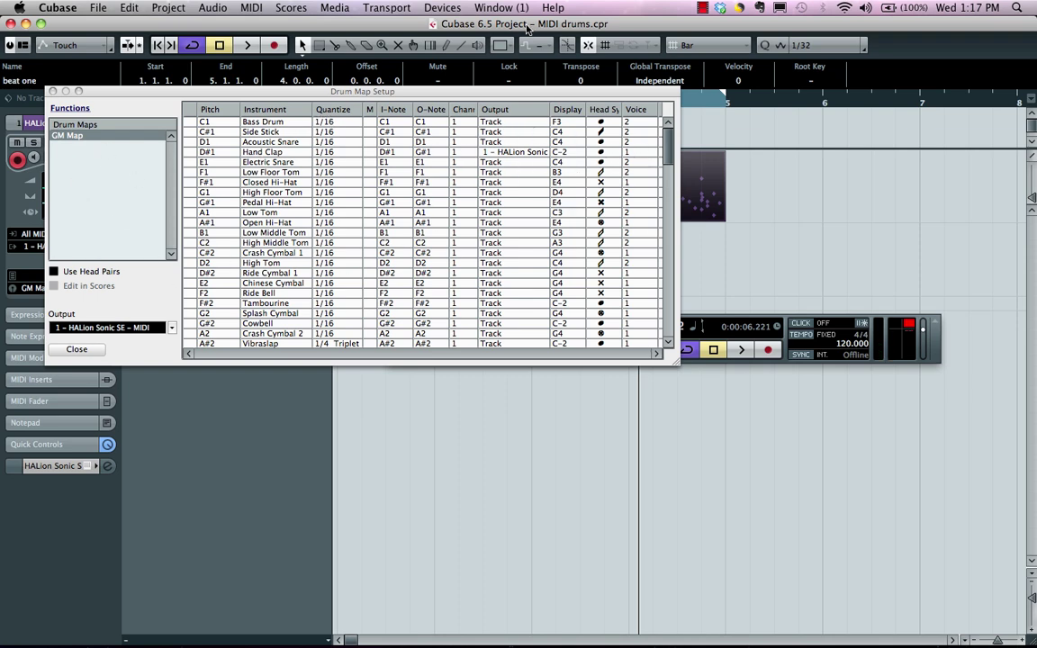
left_click(52, 91)
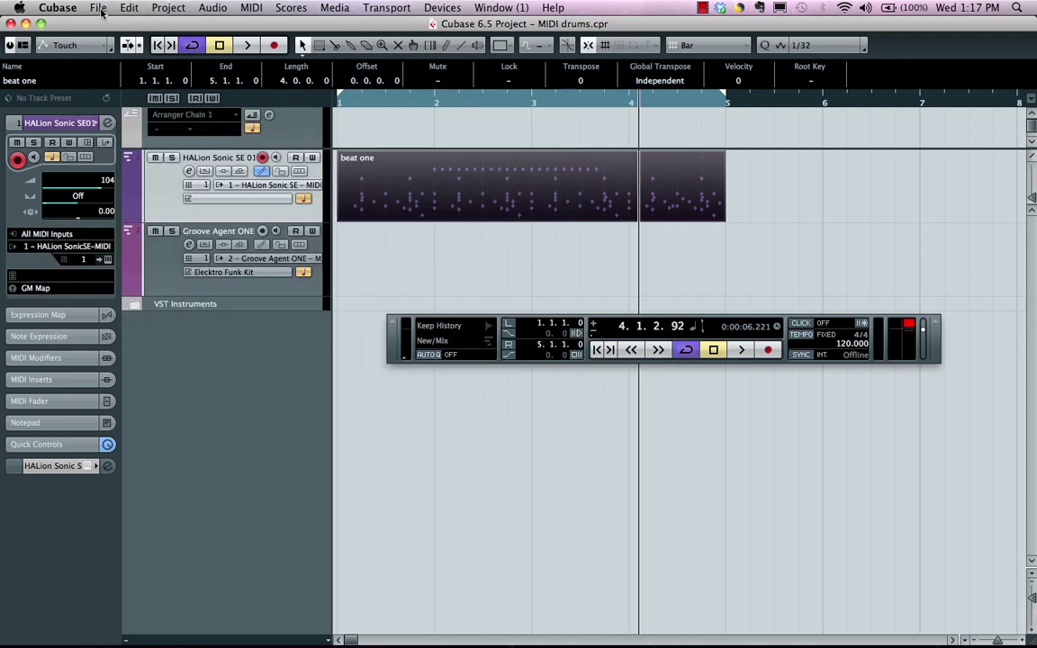
Step: In Preferences, leave 'Edit as Drums when Drum Map is assigned' checked and confirm with OK
left_click(72, 8)
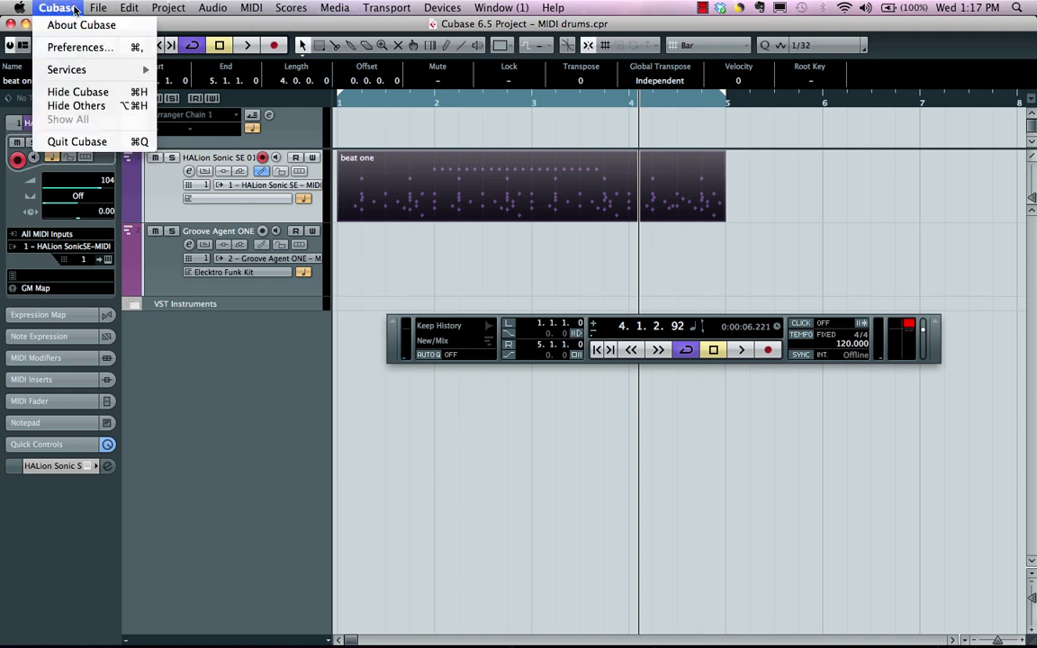
left_click(84, 46)
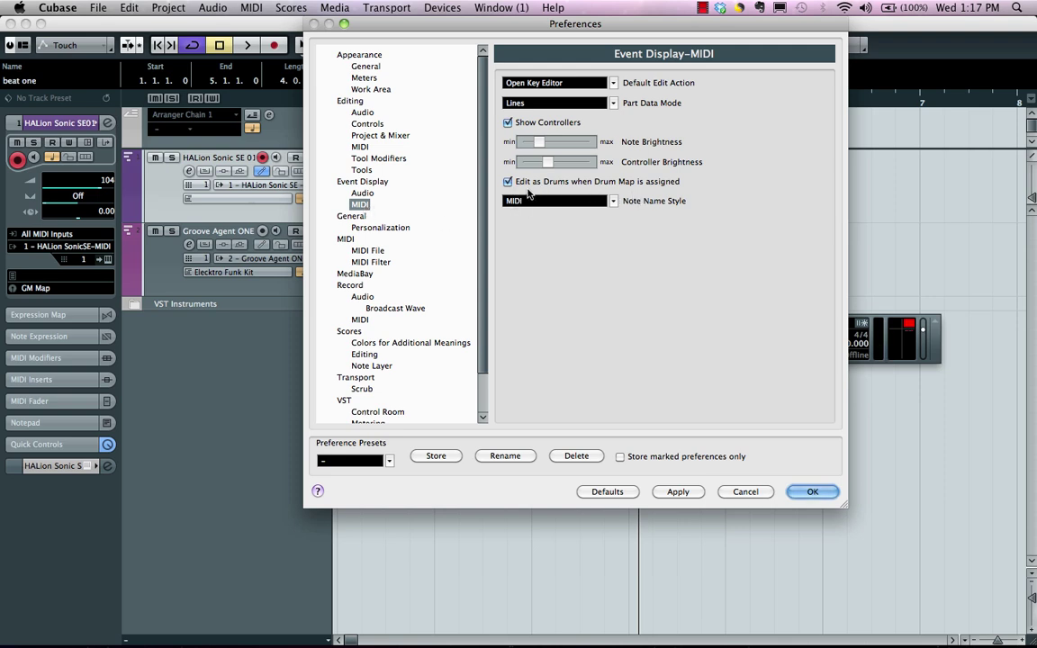
left_click(812, 491)
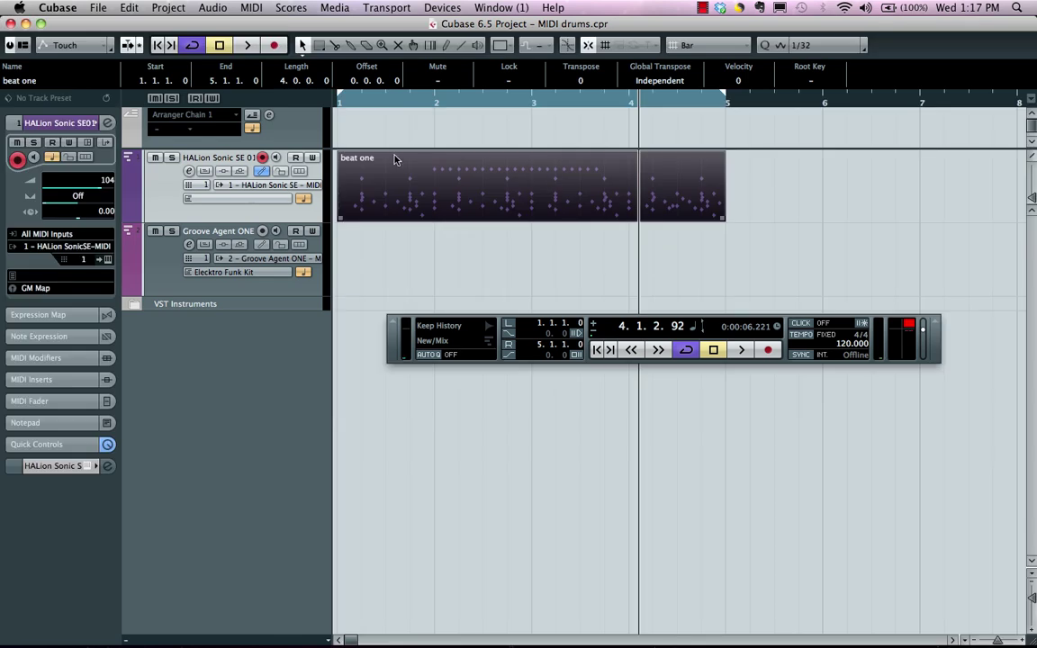
Step: Open beat one in the Drum Editor and widen the drum list to show I-Note, O-Note, Chan and Output
double_click(519, 186)
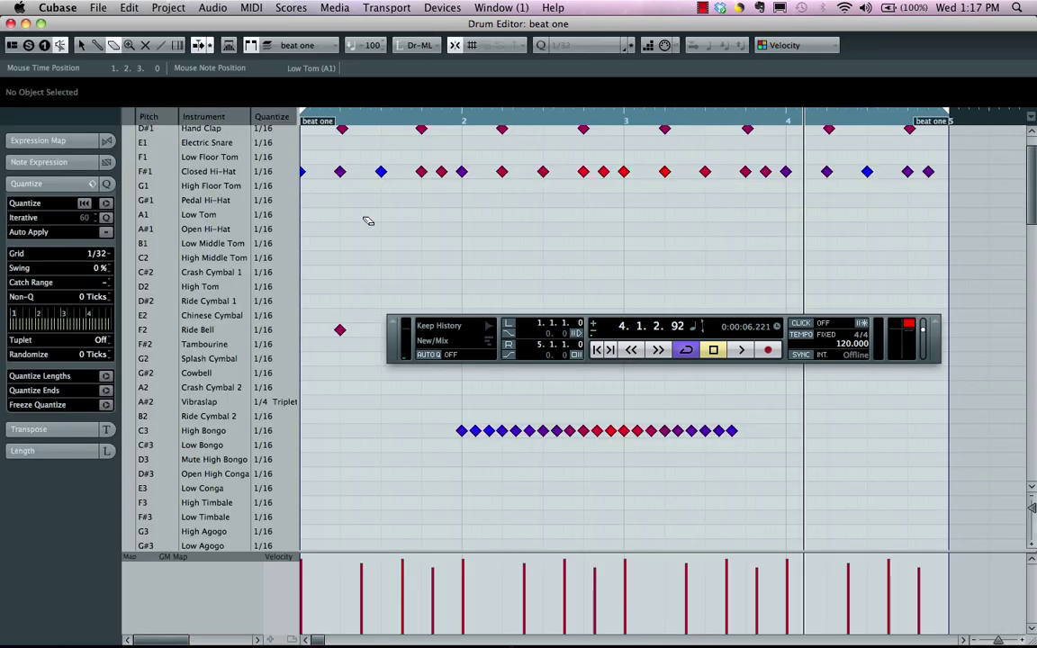
scroll(368, 221, "up", 3)
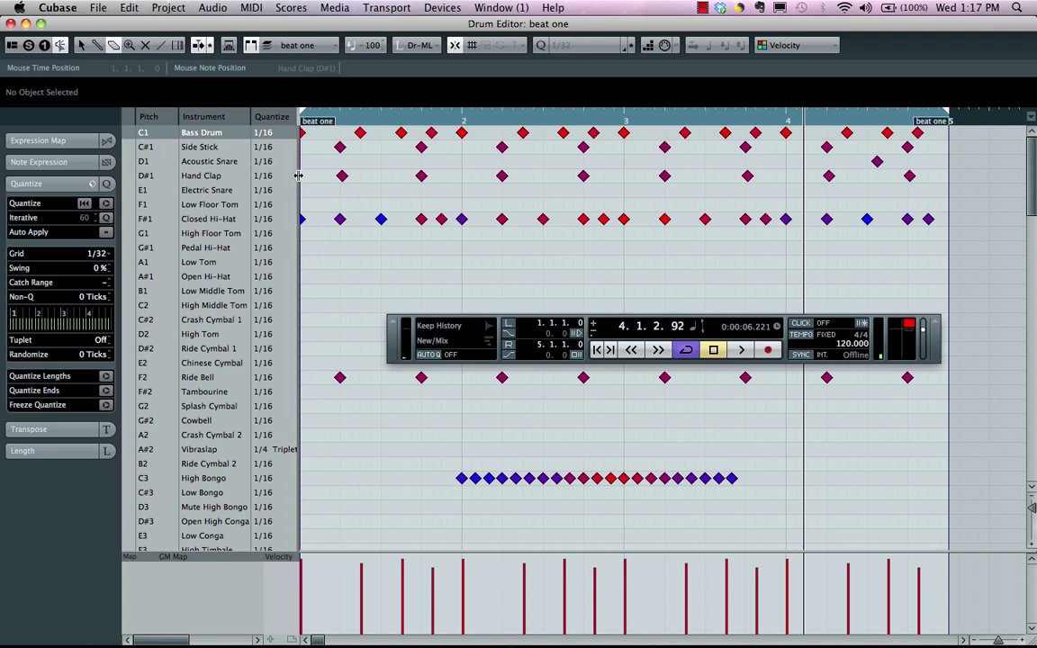
left_click_drag(298, 175, 598, 198)
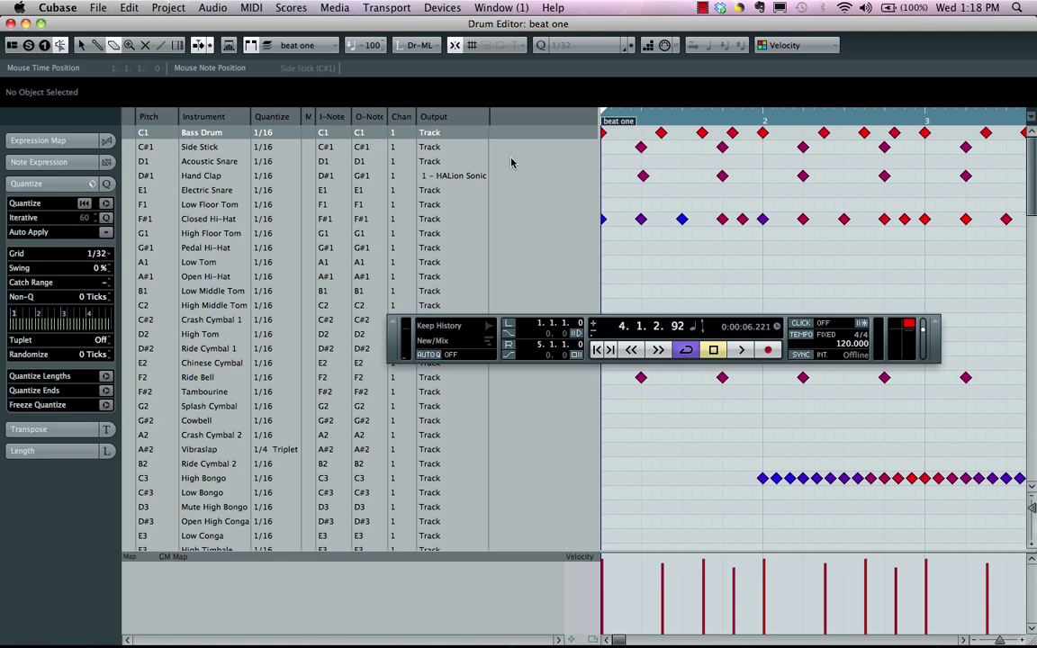
Step: Set the Bass Drum's output note back to C1 and keep it on MIDI channel 1
double_click(369, 133)
type("F1")
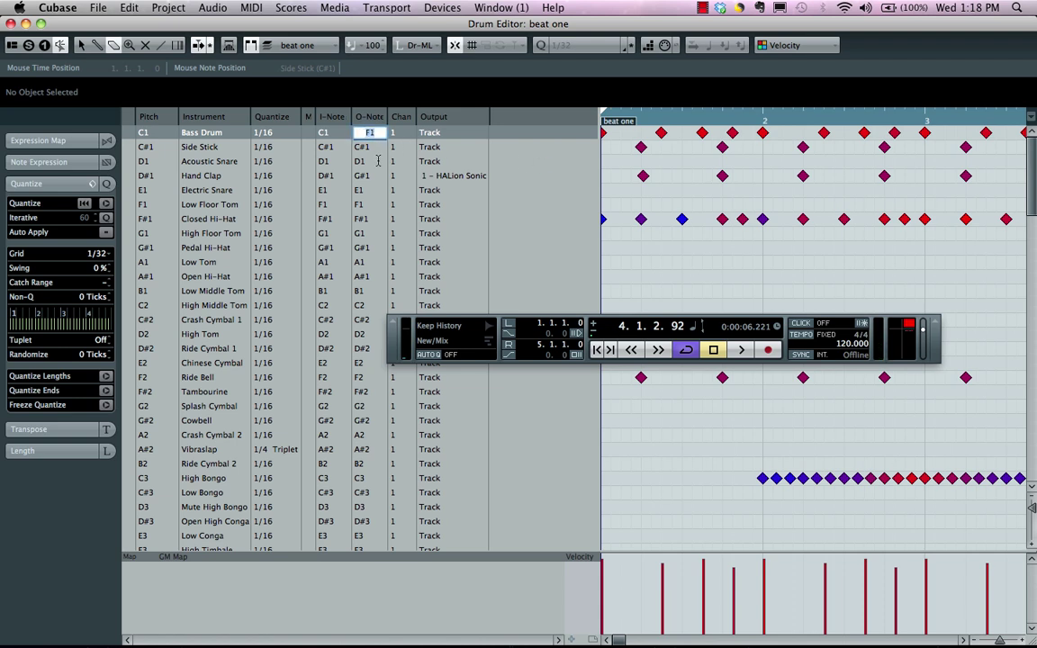
key("Down")
key("Down")
left_click(408, 132)
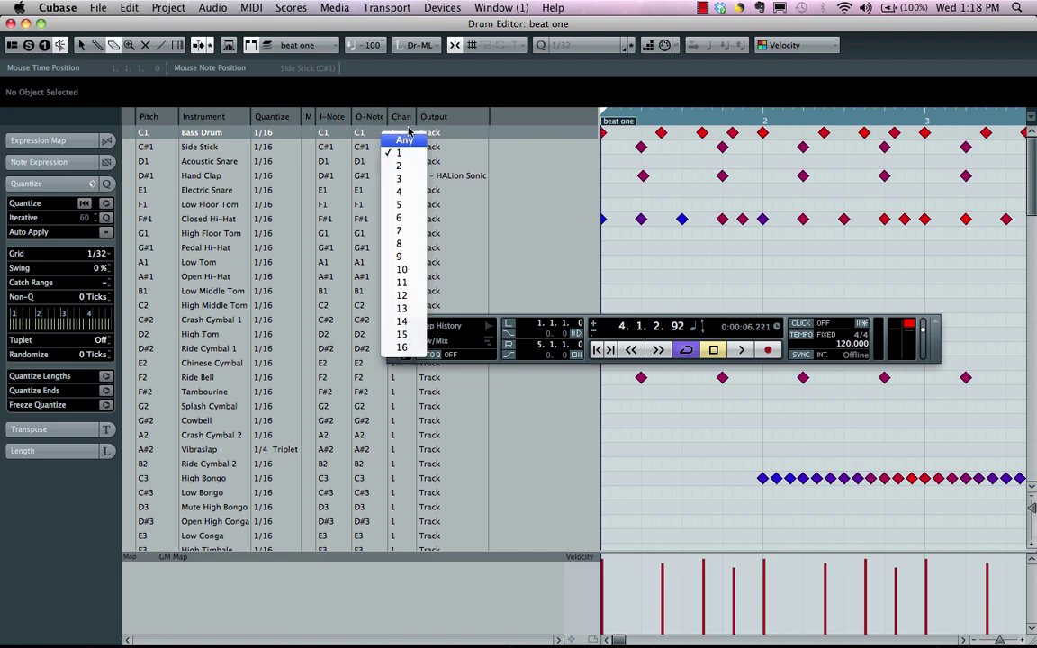
left_click(457, 133)
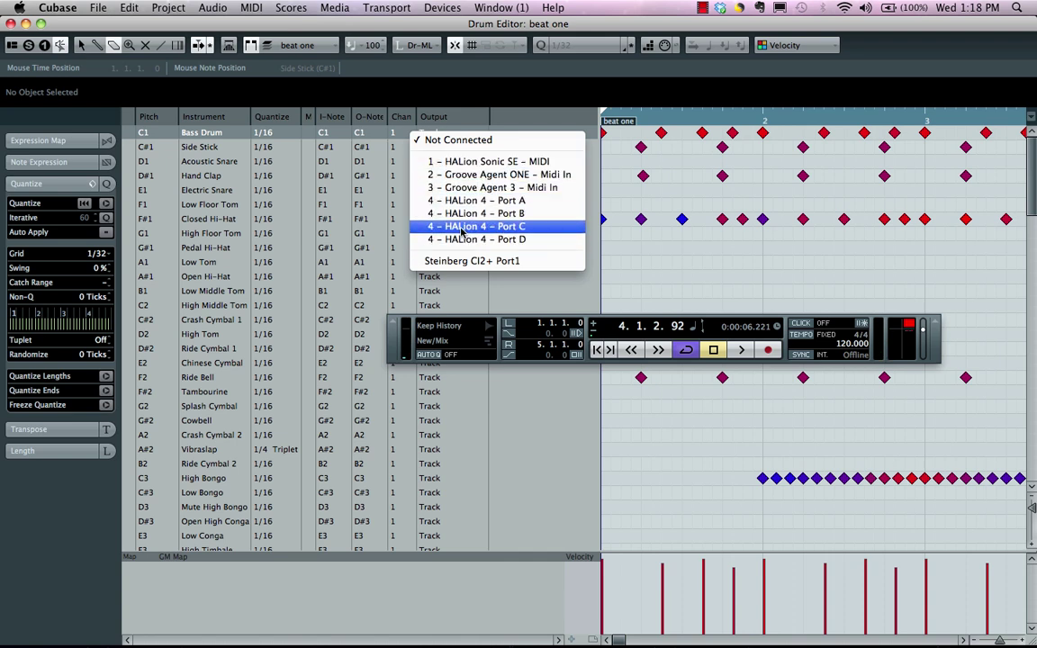
Step: Route the Bass Drum to HALion Sonic SE and the Closed Hi-Hat to Groove Agent 3
left_click(498, 165)
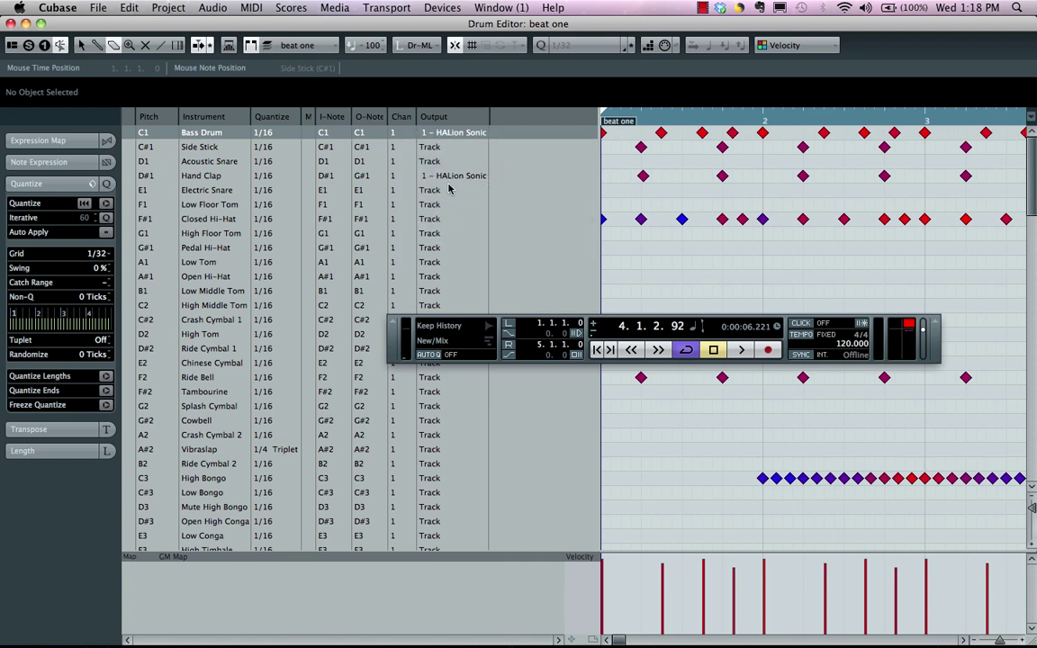
left_click(441, 218)
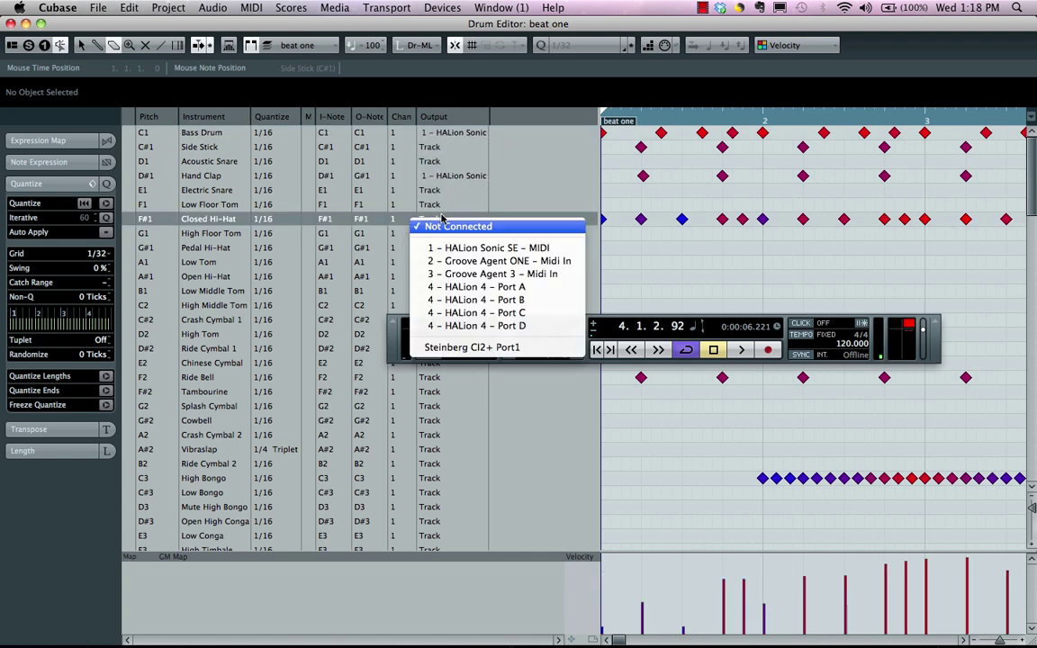
left_click(471, 275)
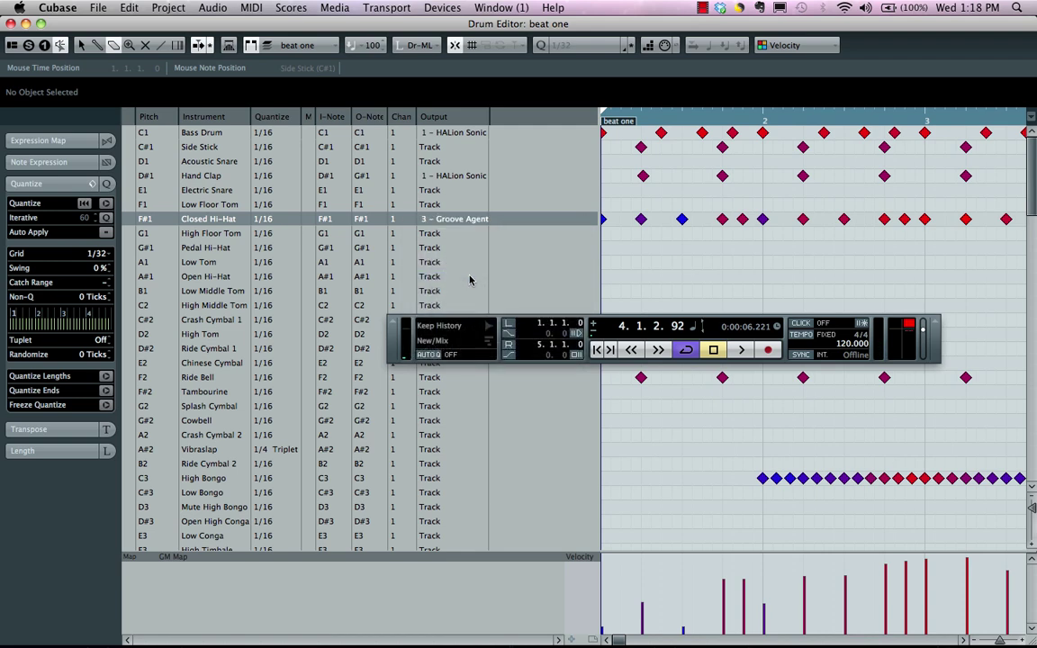
Step: Route the High Bongo to HALion 4 Port A on MIDI channel 2, and narrow the drum list
left_click(441, 483)
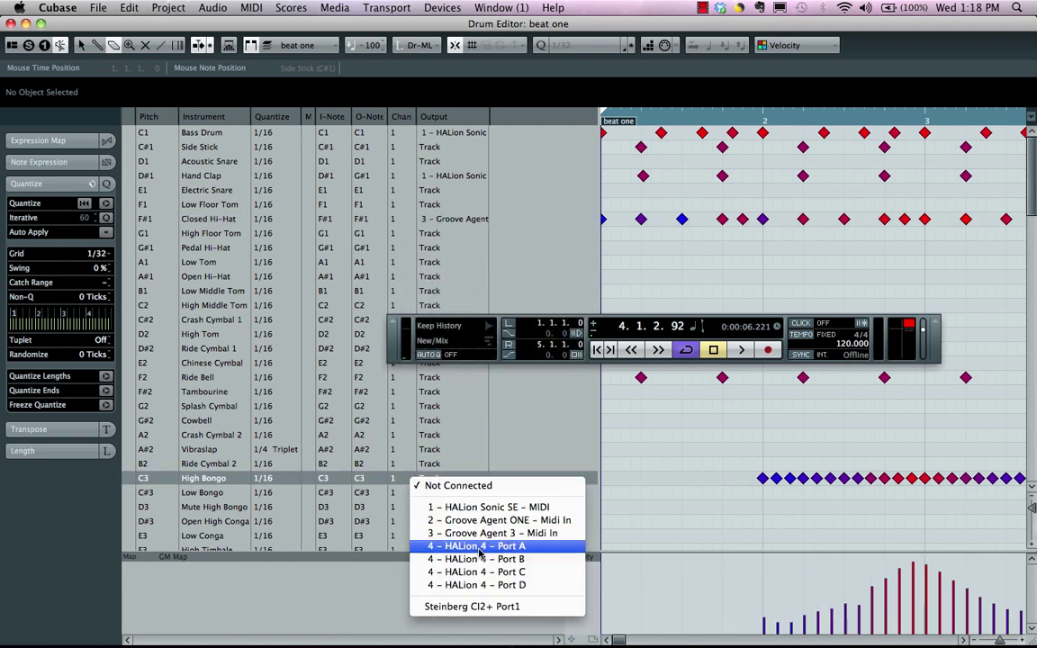
left_click(480, 547)
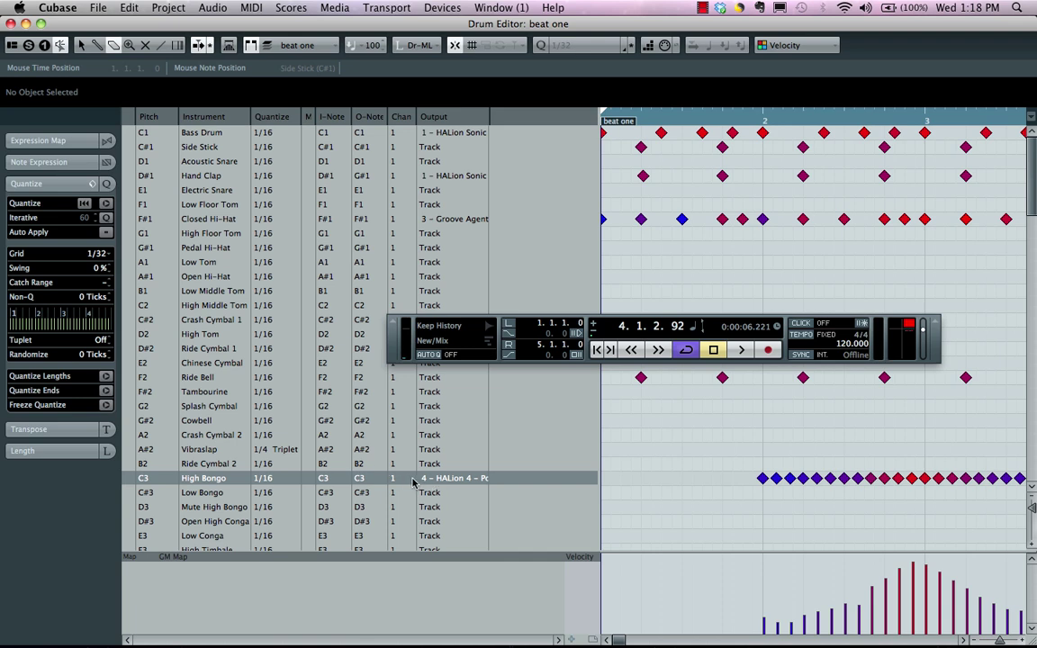
left_click(407, 480)
left_click(399, 511)
left_click_drag(598, 188, 494, 203)
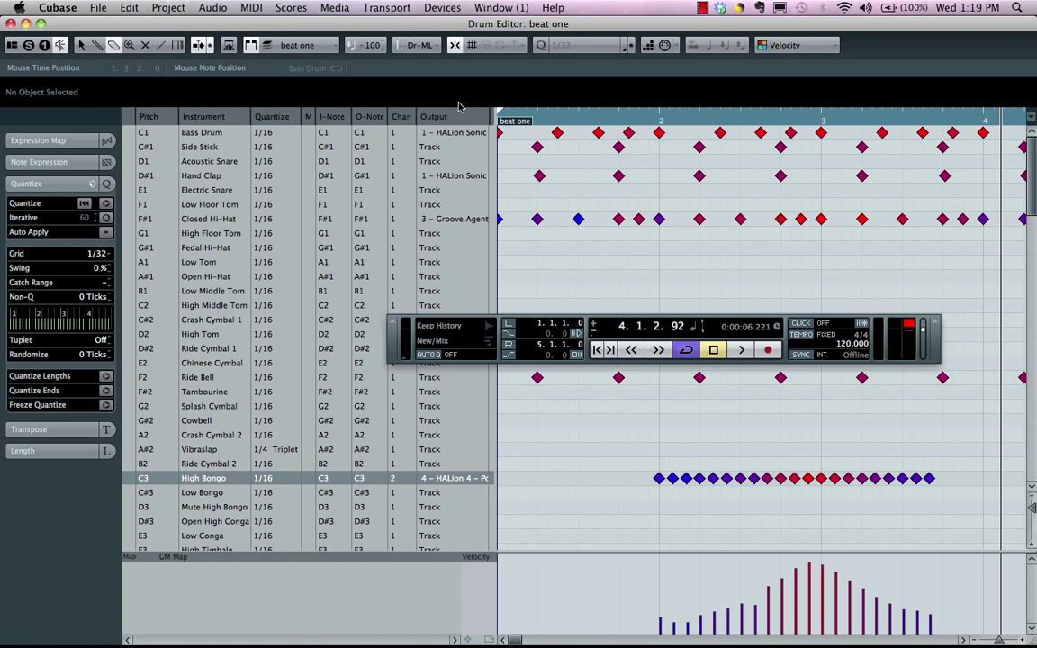
Step: Close the Drum Editor and run MIDI > Dissolve Part on beat one with Separate Pitches
left_click(12, 24)
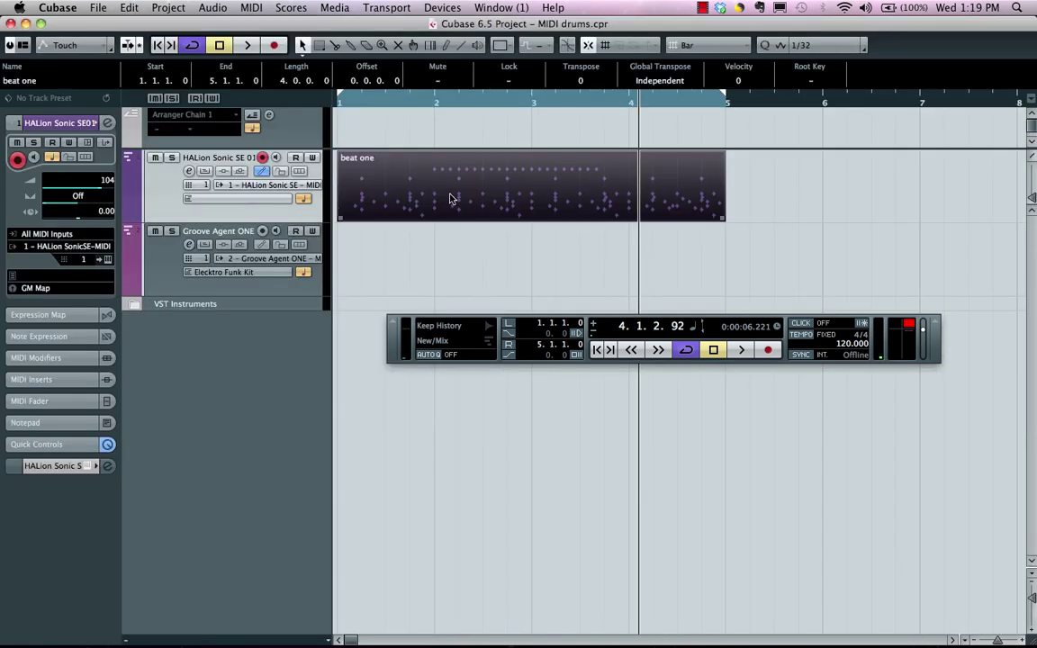
left_click(245, 7)
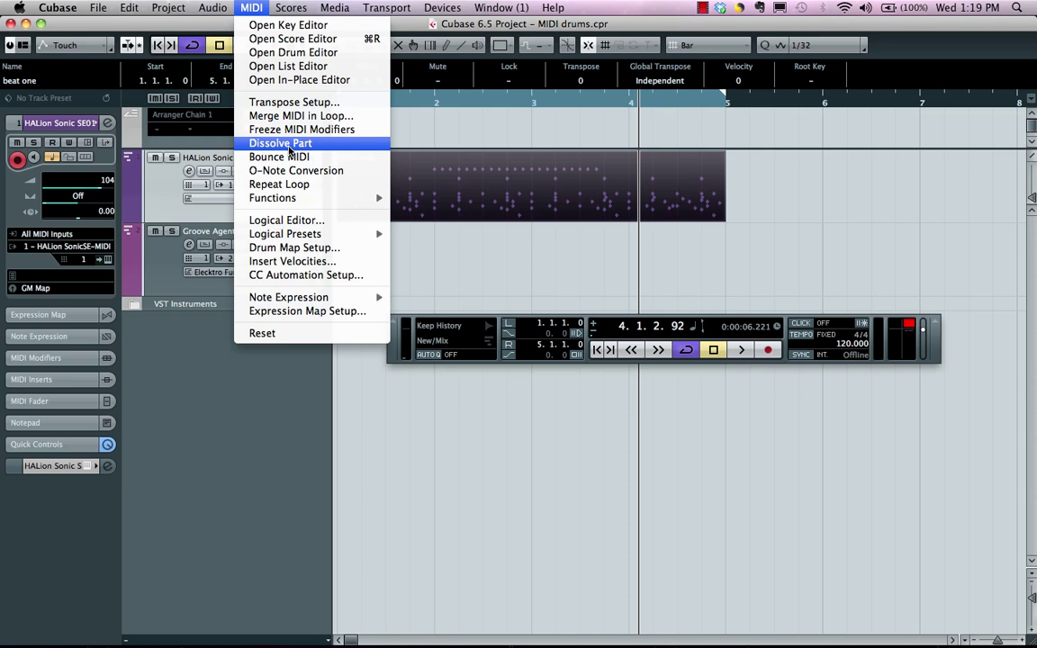
left_click(289, 147)
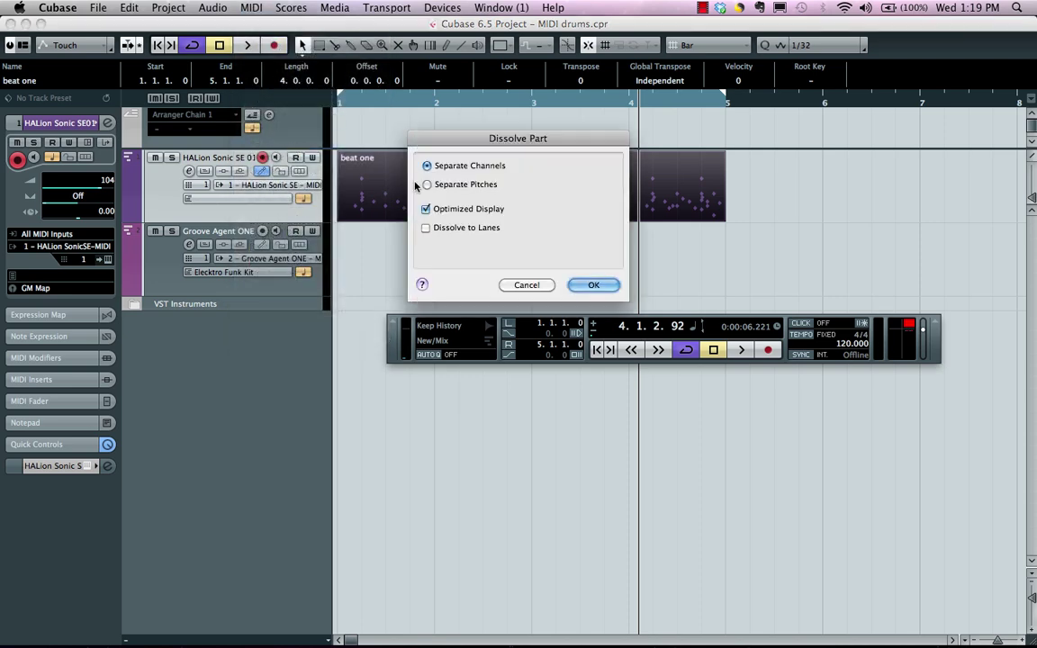
left_click(428, 185)
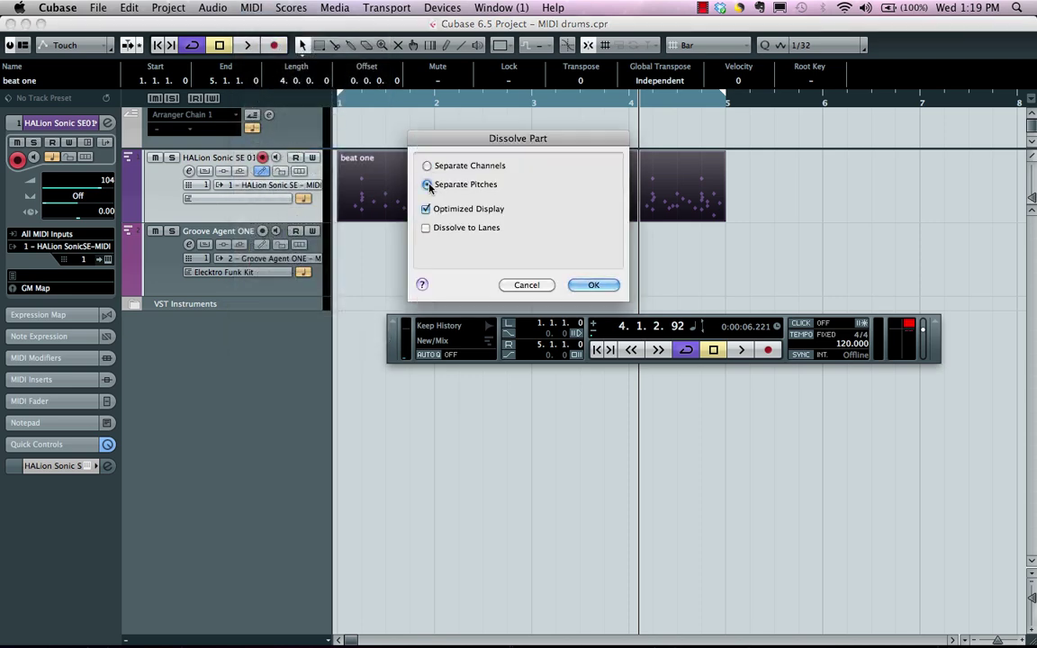
left_click(593, 285)
scroll(454, 169, "down", 5)
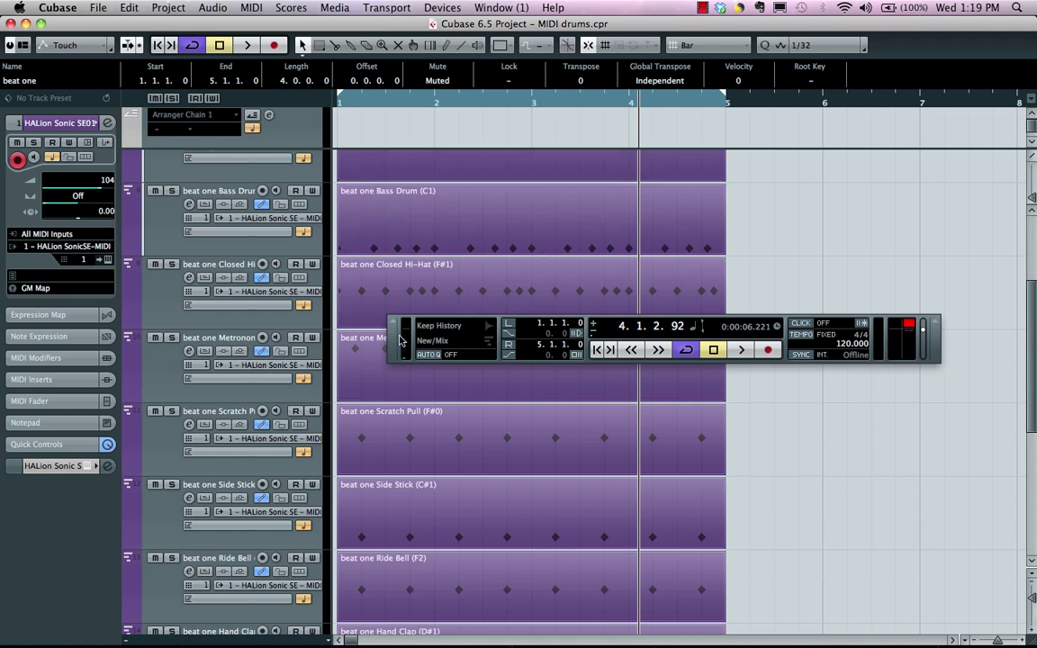
Step: Scroll back to the top track and open the original beat one part in the Drum Editor
left_click_drag(396, 346, 557, 261)
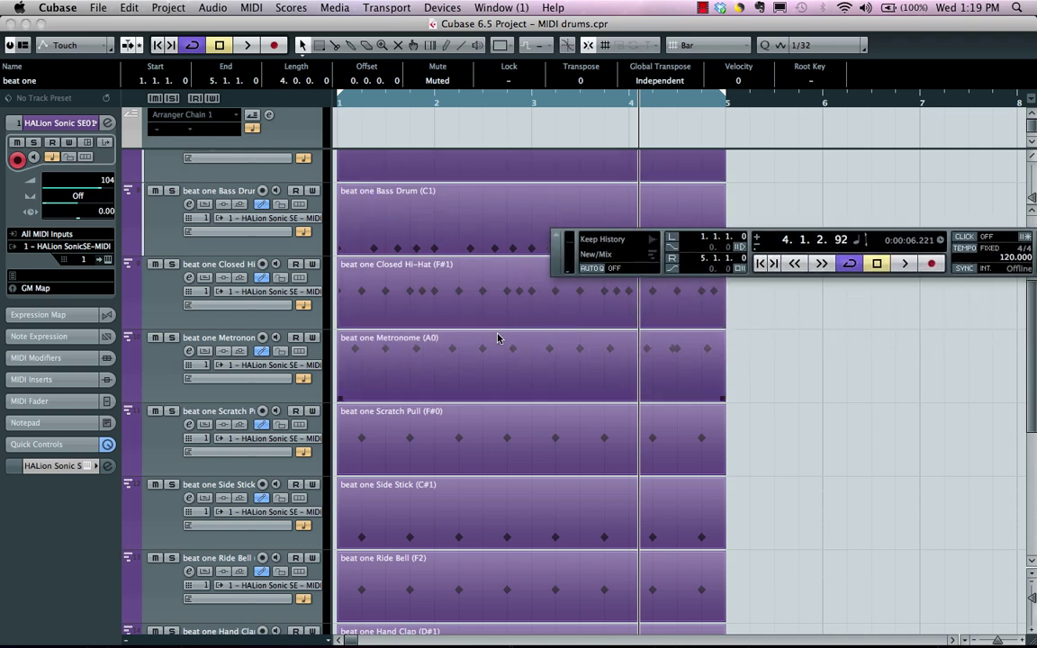
scroll(499, 336, "down", 2)
scroll(499, 337, "down", 4)
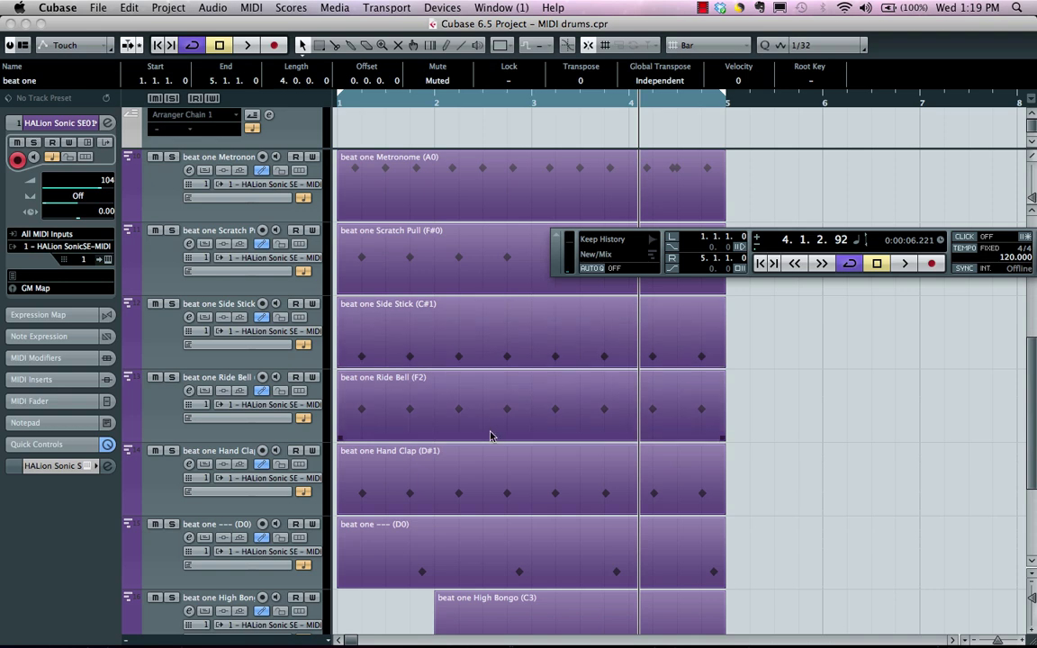
scroll(453, 415, "down", 3)
scroll(451, 396, "up", 5)
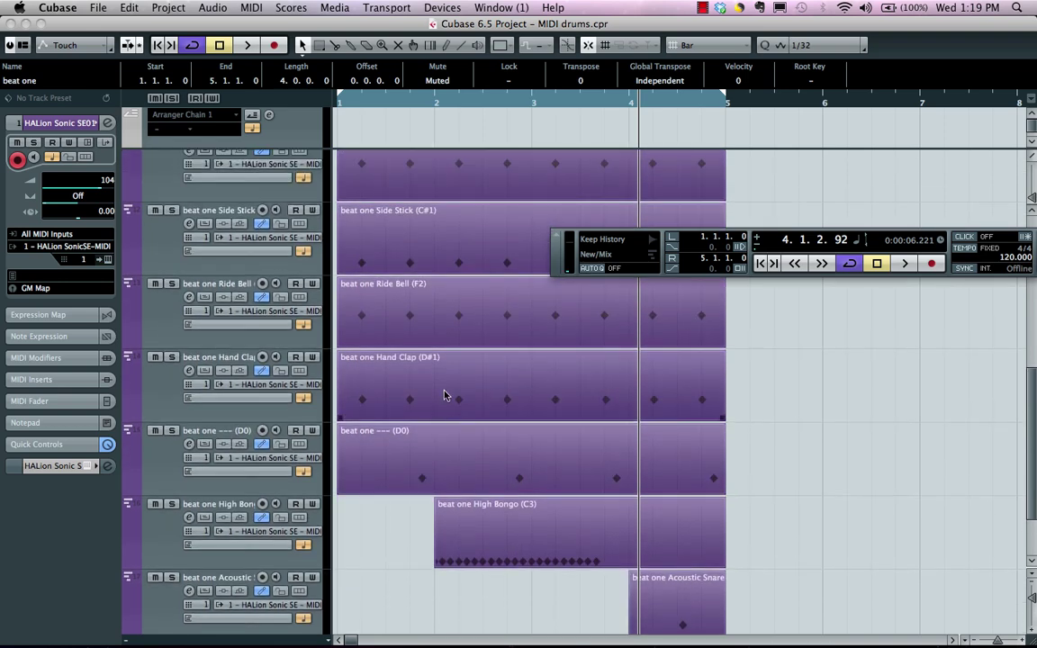
scroll(396, 327, "up", 5)
left_click(397, 211)
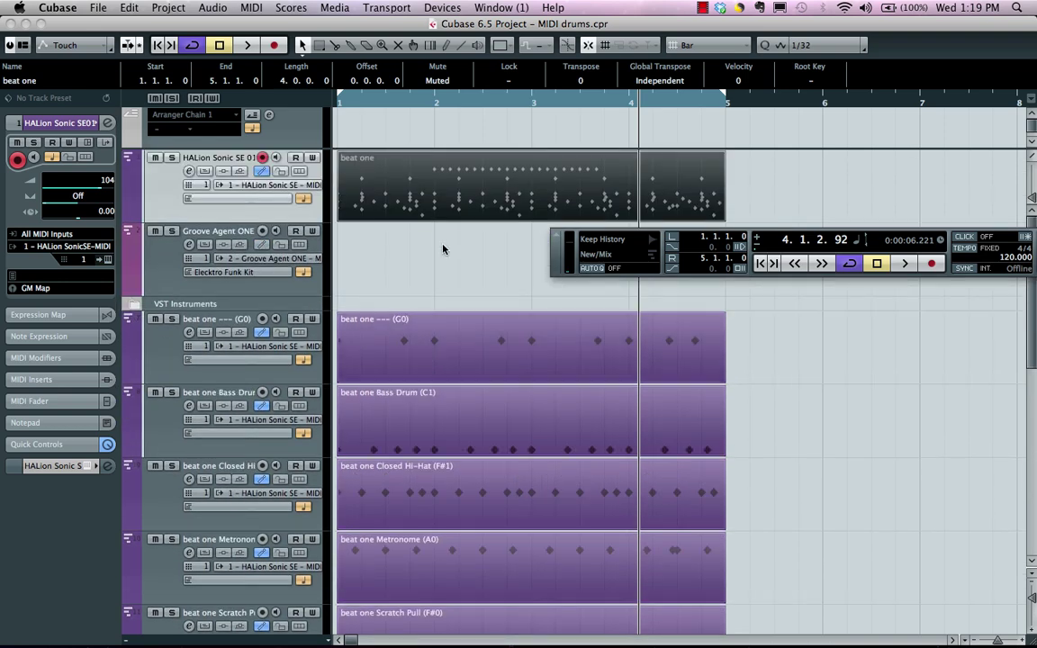
double_click(454, 196)
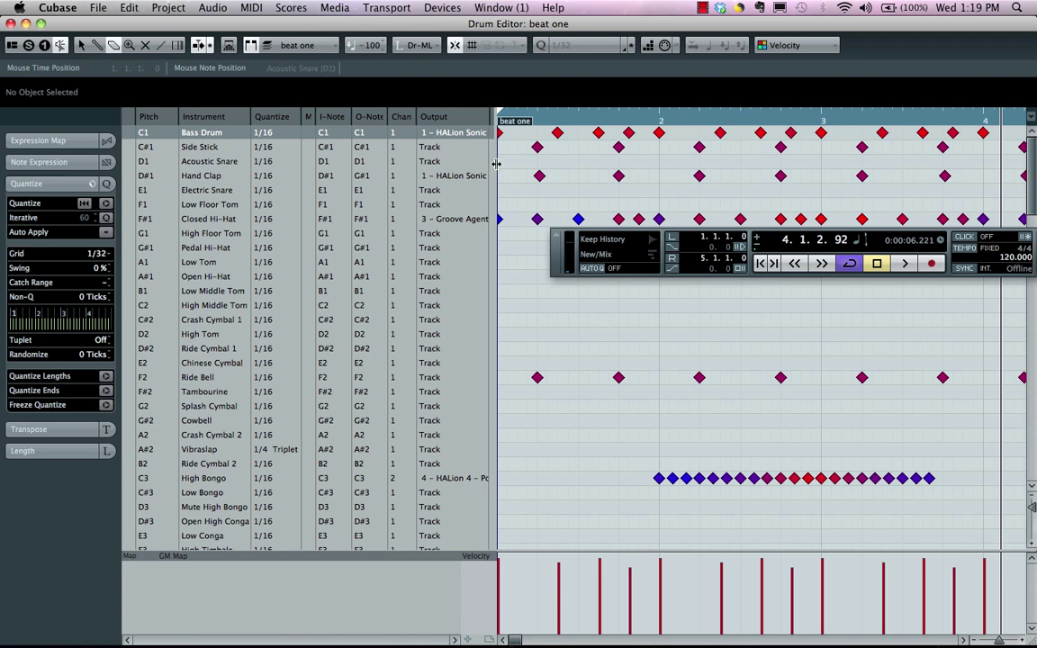
Step: Narrow the drum list to hide the mapping columns and zoom out to show the whole pattern
mouse_move(312, 173)
left_mouse_down()
mouse_move(285, 174)
mouse_move(321, 175)
left_mouse_up()
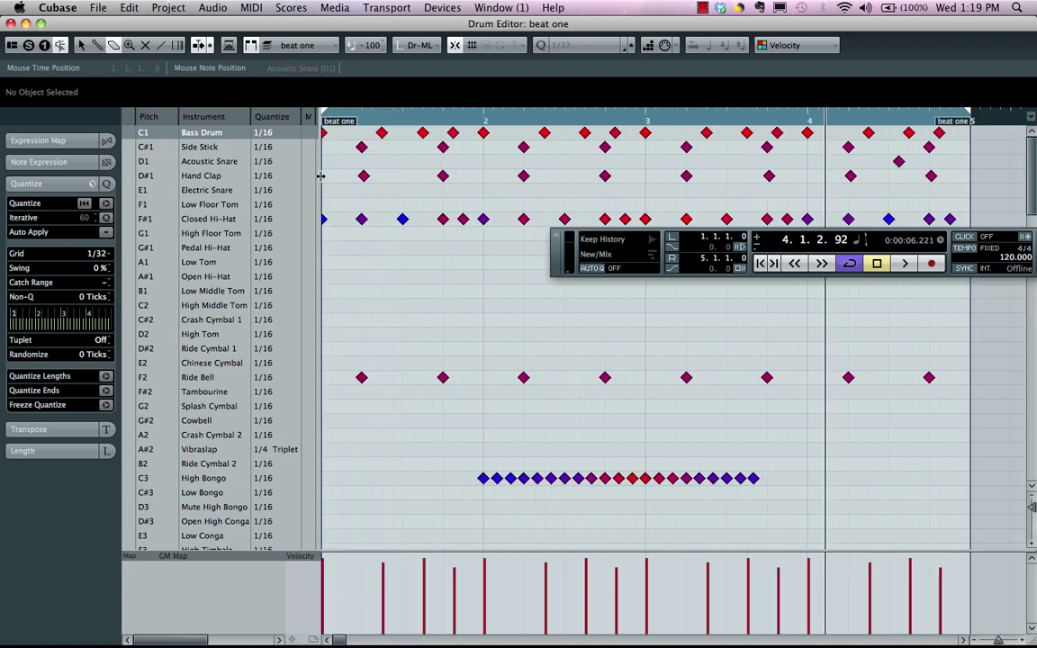
left_click(457, 117)
left_click_drag(457, 117, 446, 112)
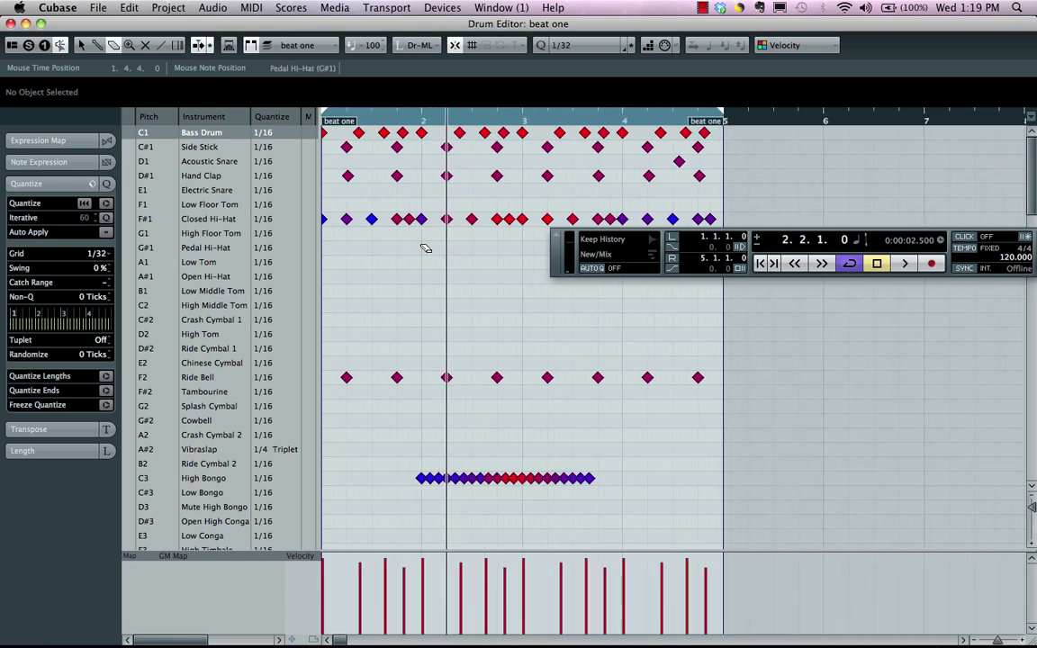